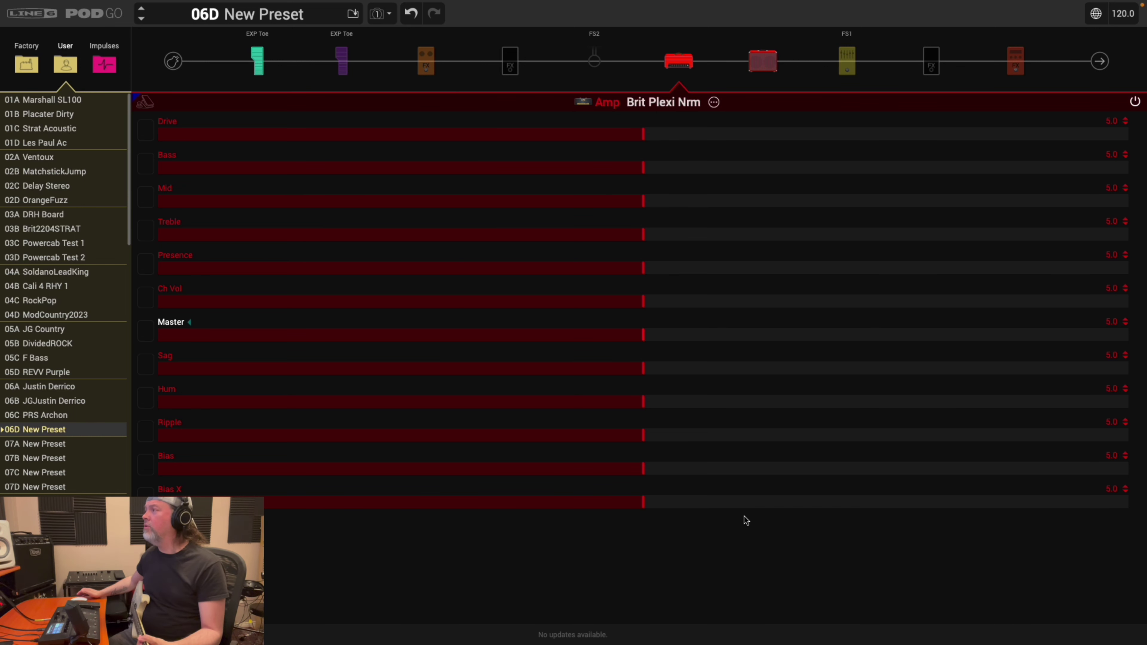
Compare the cab and Brit Plexi Nrm amp blocks, ending on the amp's parameters.
{"action": "left_click", "coordinate": [763, 62]}
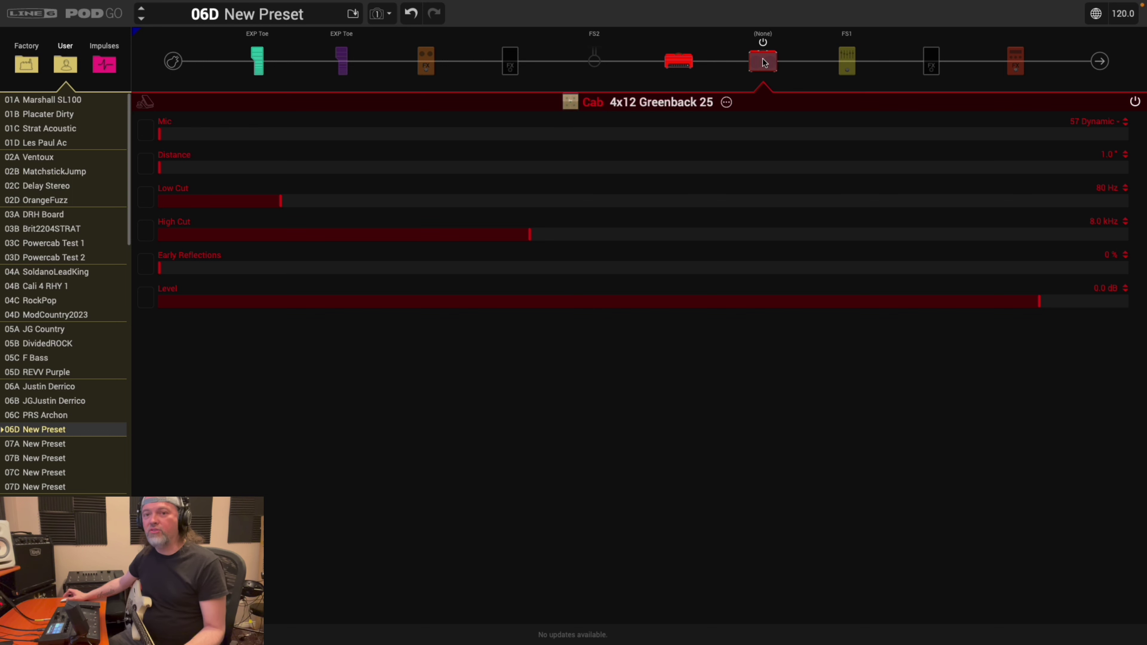
{"action": "left_click", "coordinate": [680, 65]}
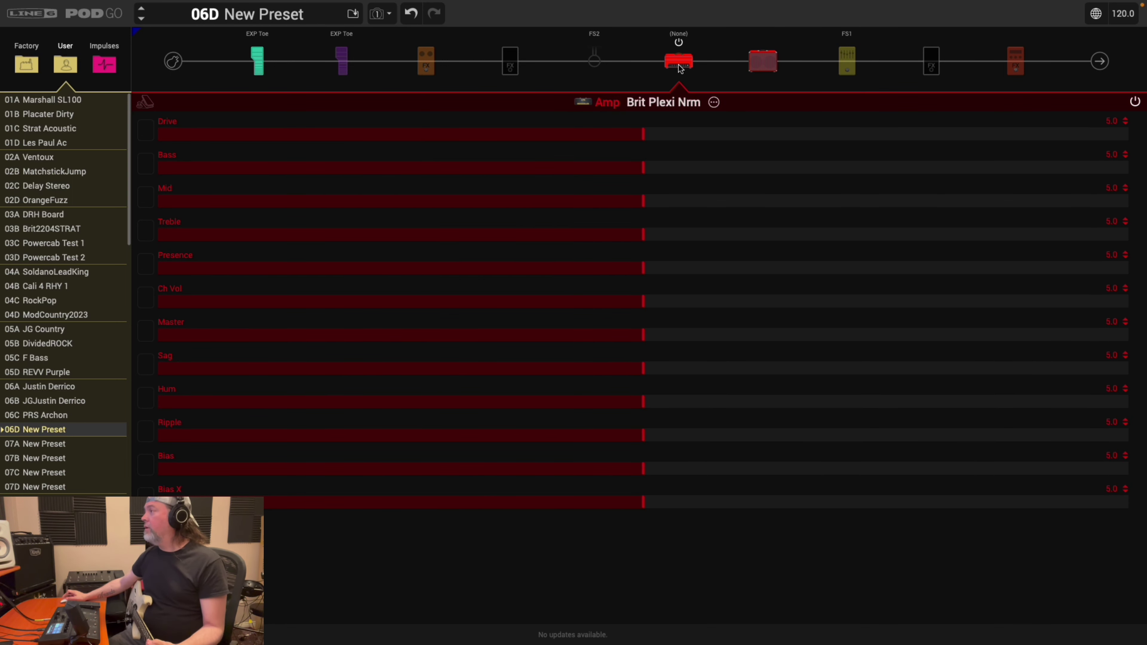
{"action": "left_click", "coordinate": [767, 69]}
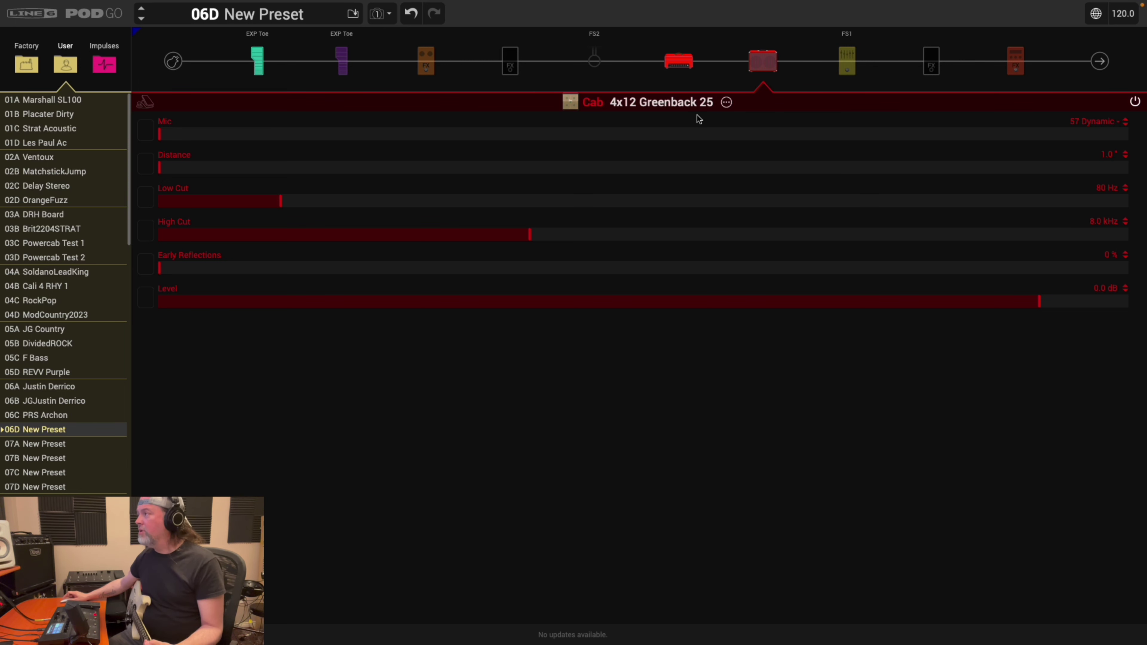
{"action": "left_click", "coordinate": [679, 61]}
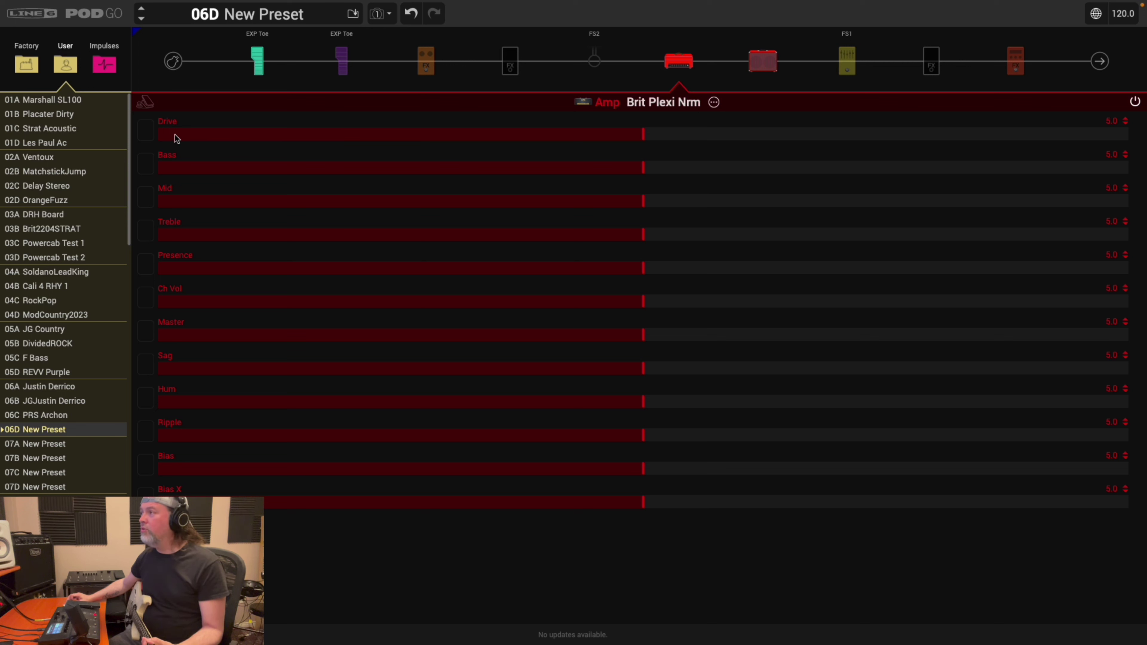
{"action": "right_click", "coordinate": [298, 134]}
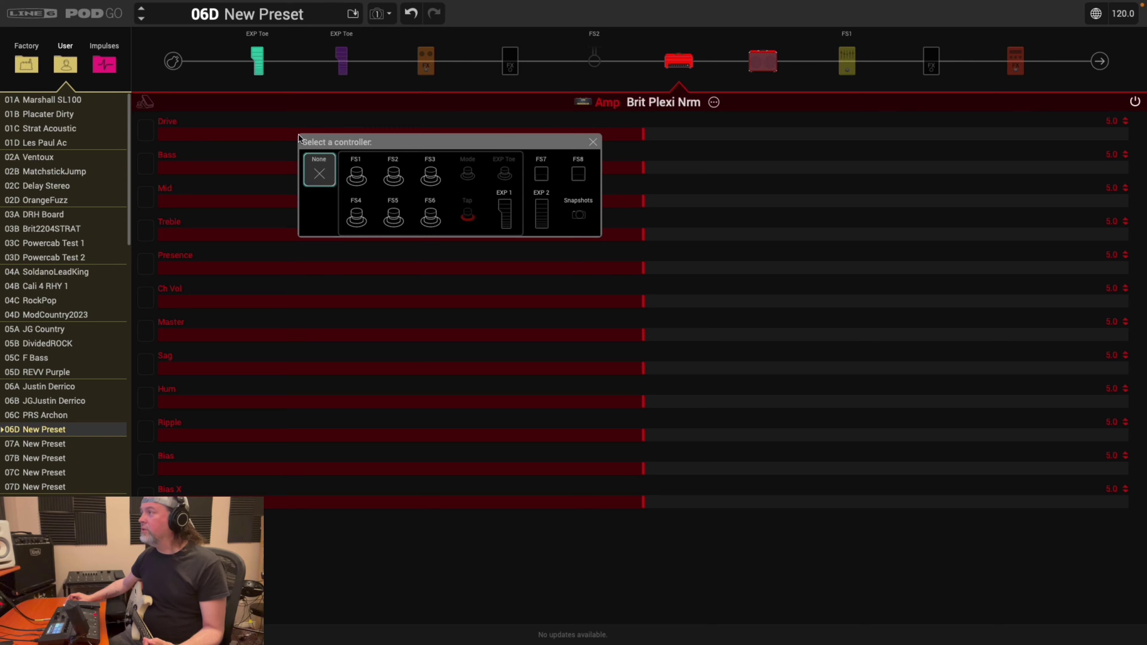
{"action": "right_click", "coordinate": [265, 136]}
{"action": "left_click", "coordinate": [251, 137]}
{"action": "left_click", "coordinate": [275, 135]}
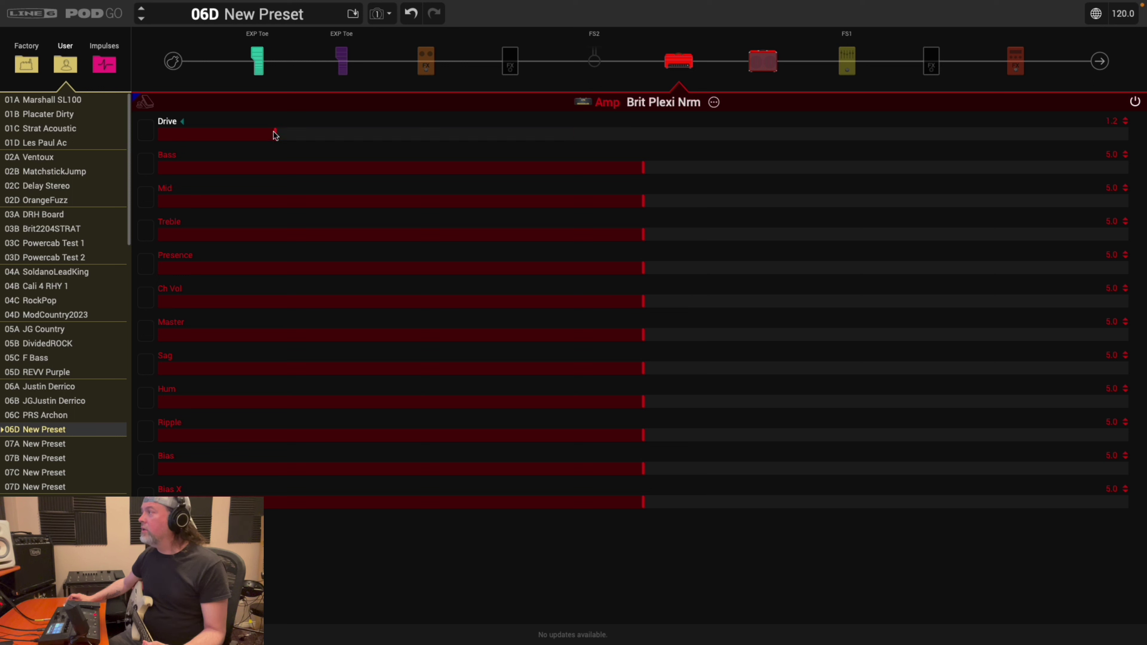
{"action": "left_click", "coordinate": [334, 135]}
{"action": "left_click", "coordinate": [343, 135]}
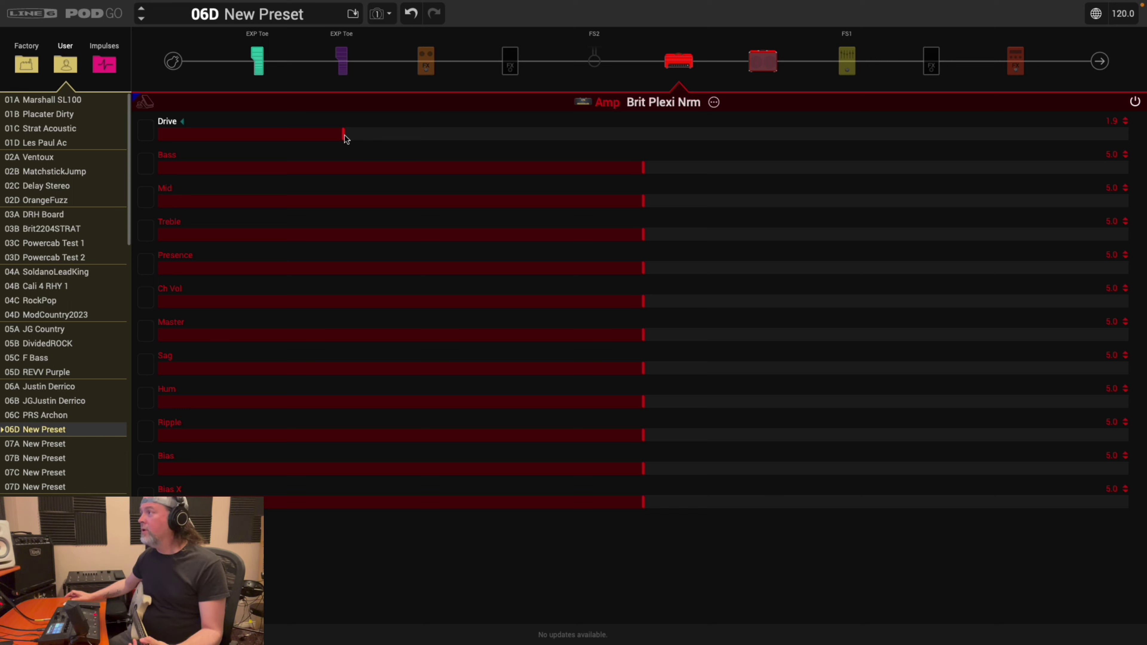
{"action": "left_click", "coordinate": [477, 135]}
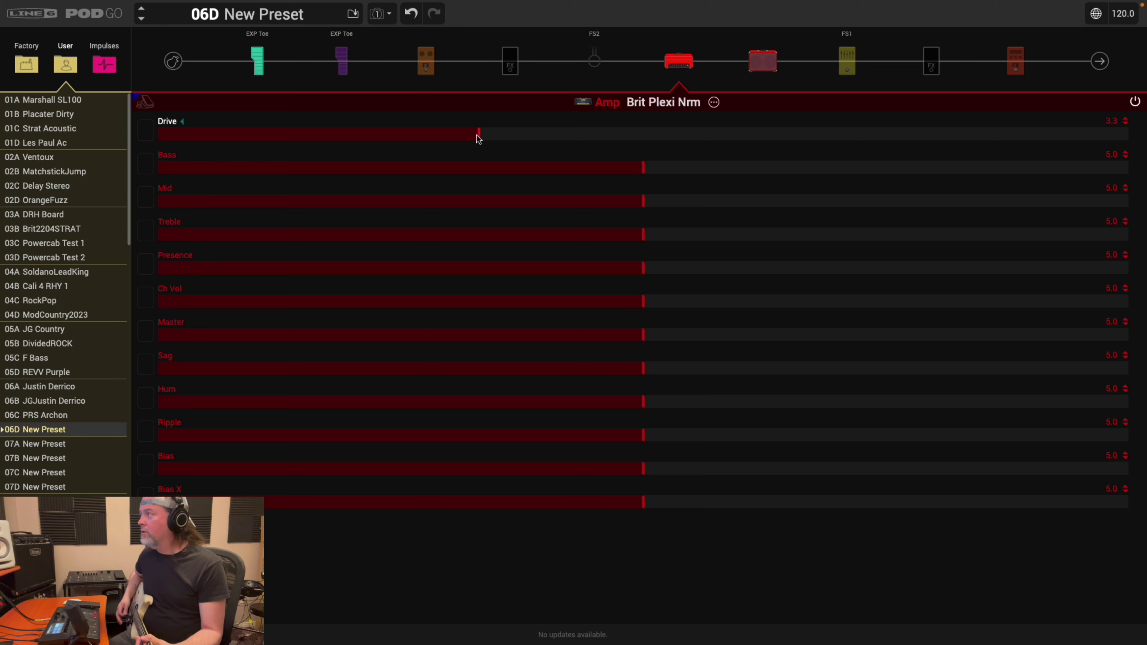
{"action": "left_click", "coordinate": [644, 135]}
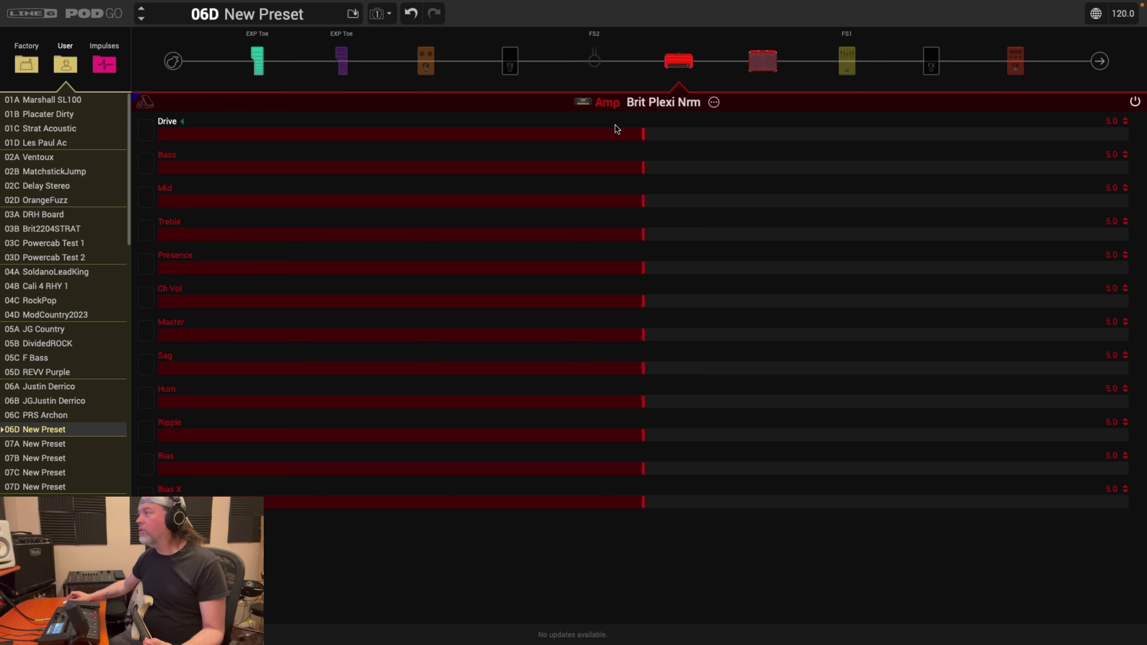
{"action": "right_click", "coordinate": [782, 135]}
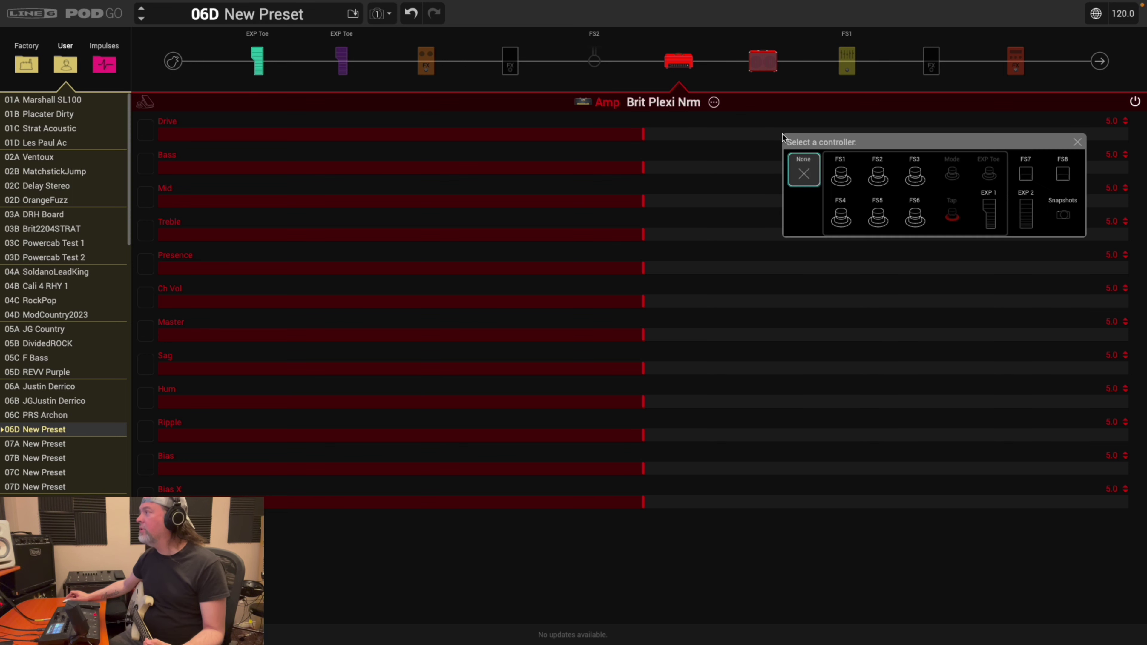
{"action": "left_click", "coordinate": [774, 138]}
{"action": "left_click", "coordinate": [776, 136]}
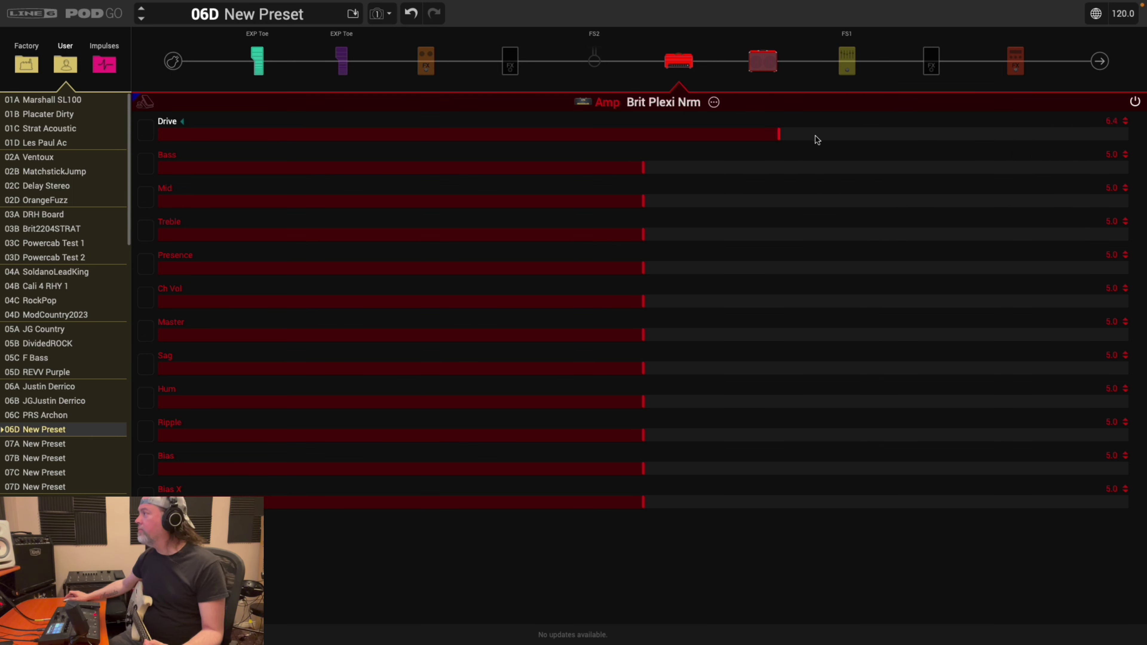
{"action": "left_click", "coordinate": [952, 136]}
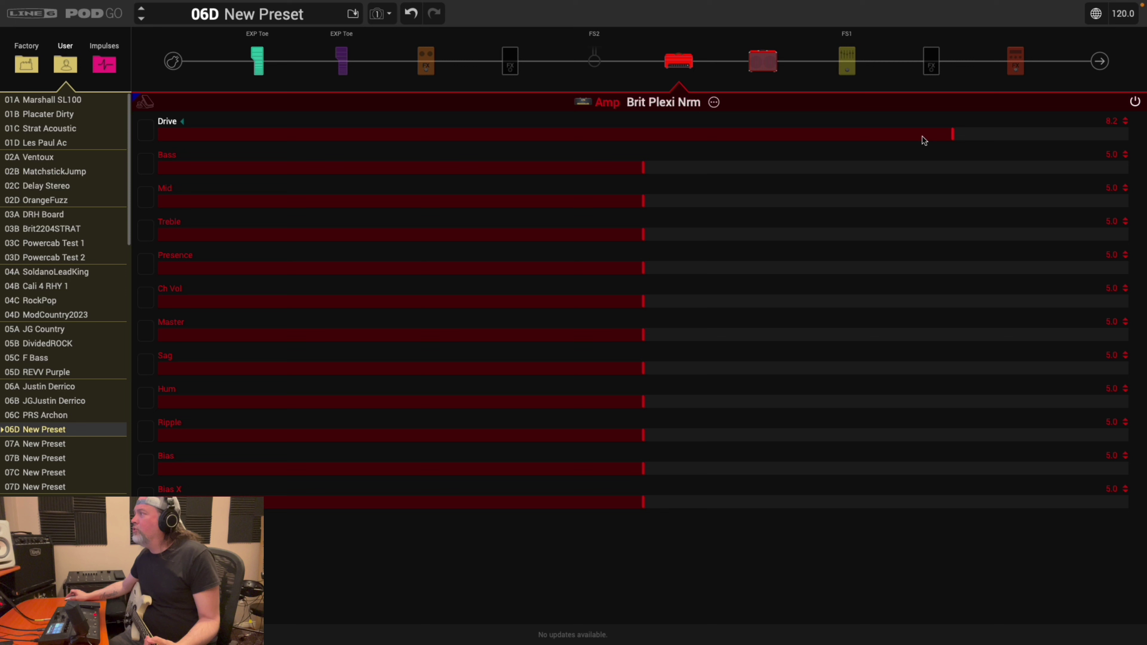
{"action": "left_click", "coordinate": [1126, 126]}
{"action": "left_click", "coordinate": [1126, 126]}
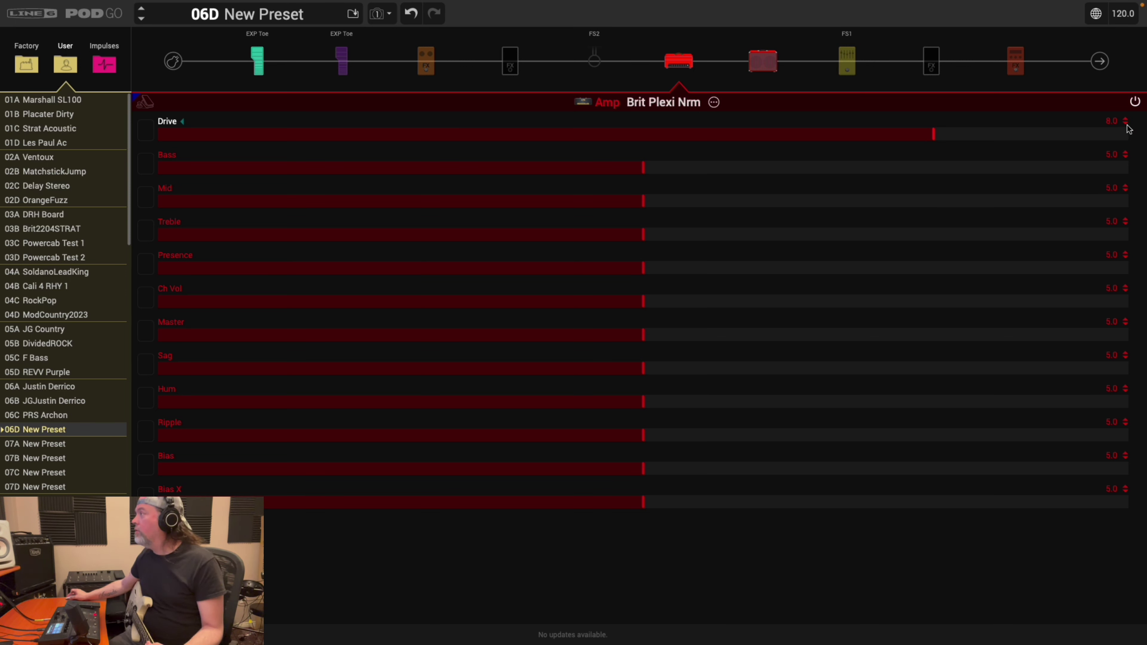
{"action": "left_click", "coordinate": [1126, 126]}
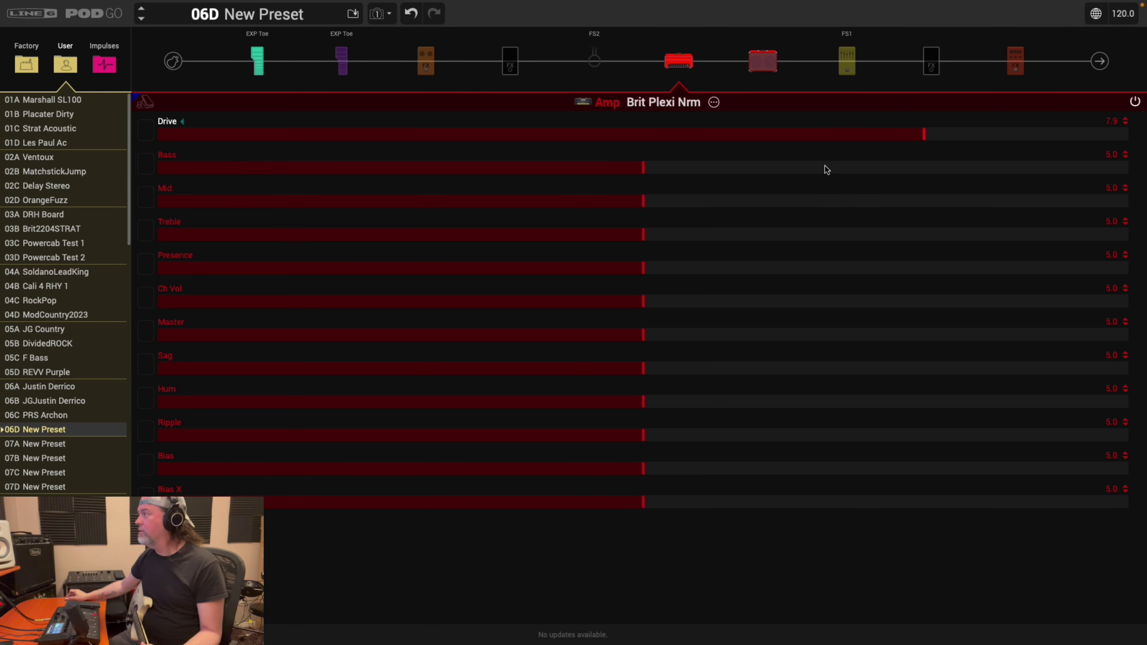
{"action": "left_click_drag", "start_coordinate": [924, 135], "coordinate": [603, 146]}
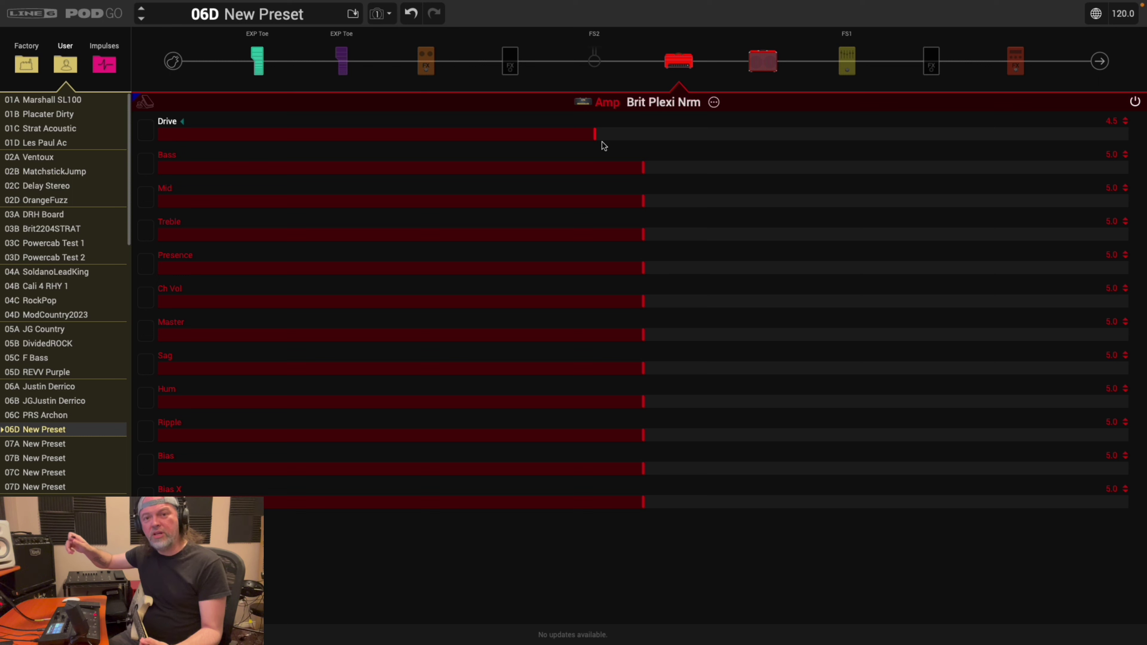
{"action": "left_click_drag", "start_coordinate": [597, 140], "coordinate": [722, 144]}
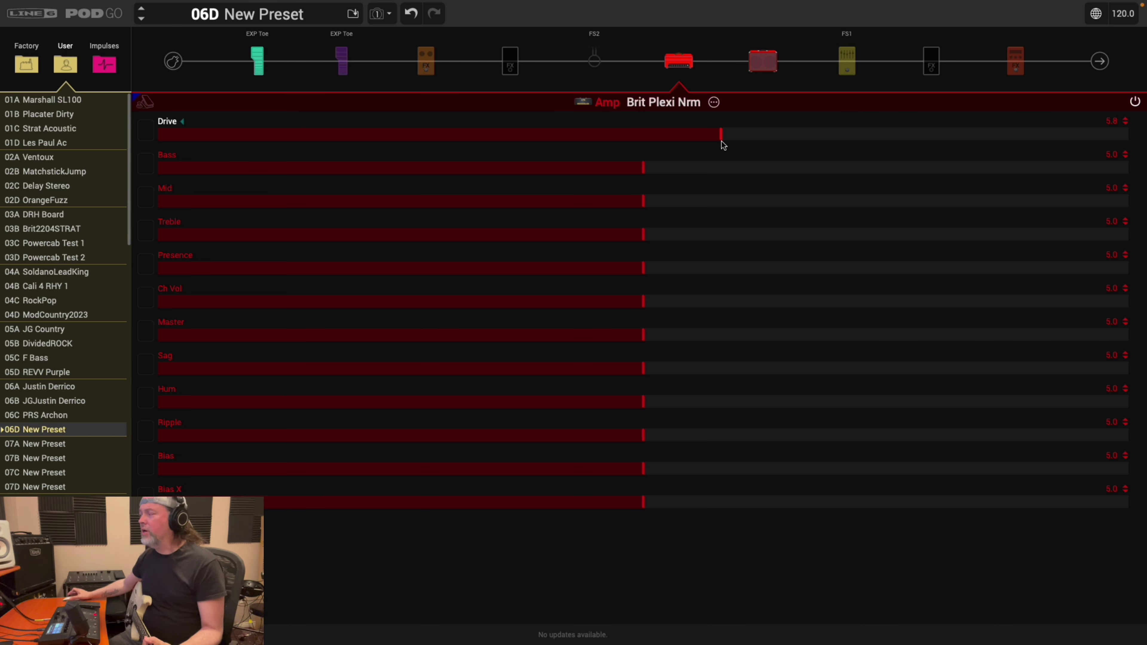
{"action": "double_click", "coordinate": [642, 135]}
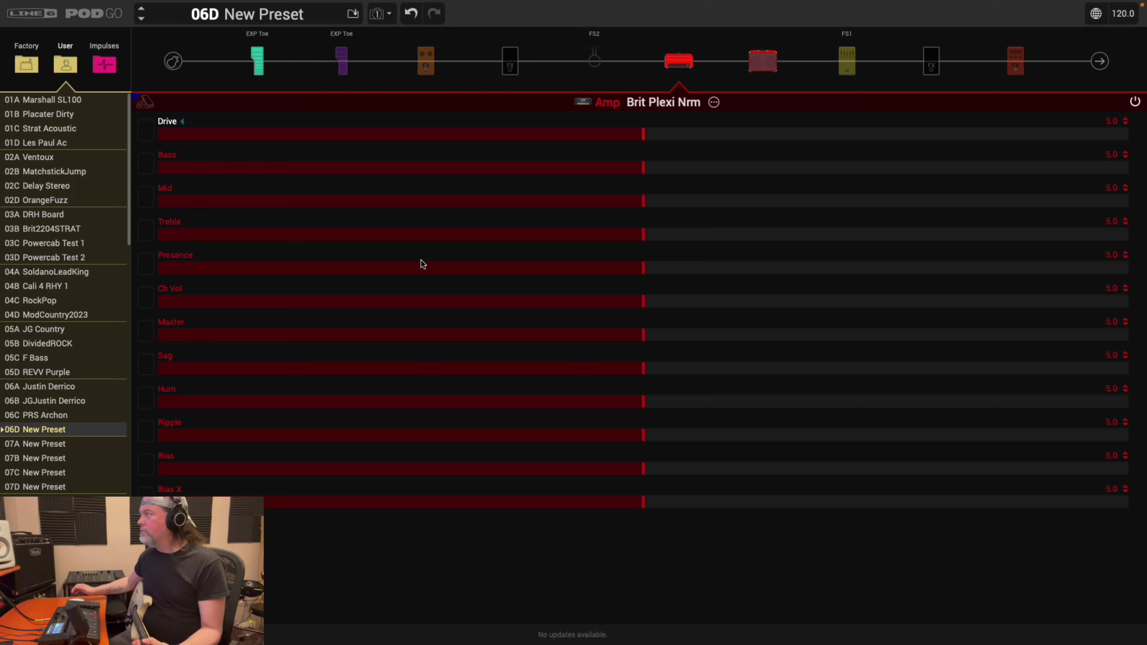
{"action": "left_click_drag", "start_coordinate": [644, 169], "coordinate": [285, 176]}
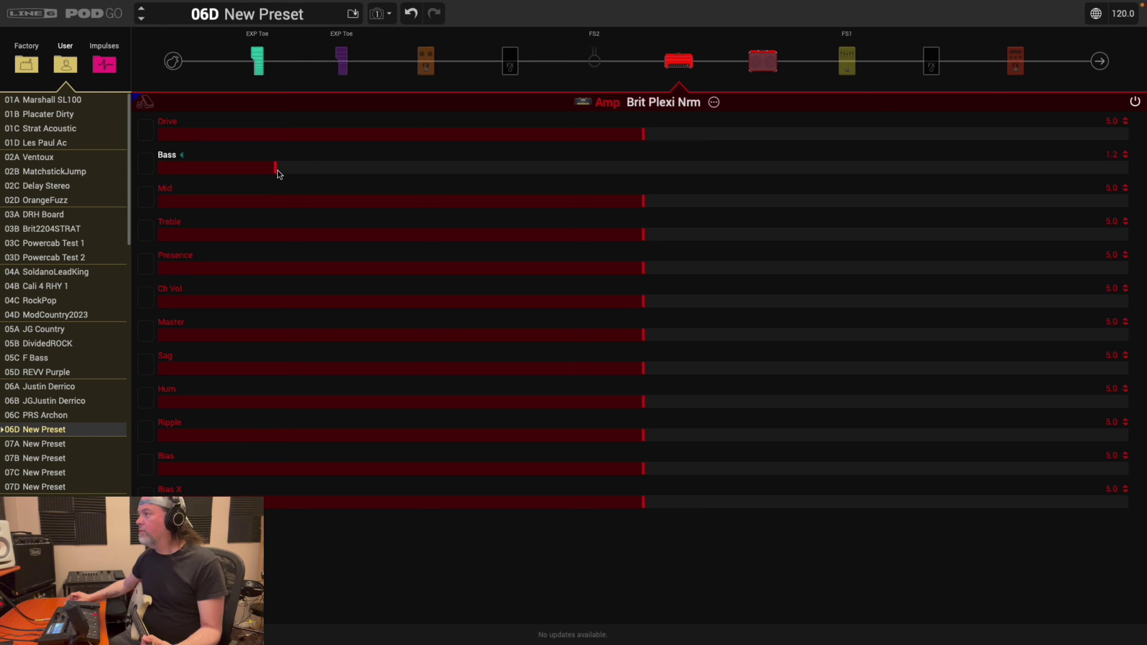
{"action": "left_click_drag", "start_coordinate": [276, 171], "coordinate": [1005, 183]}
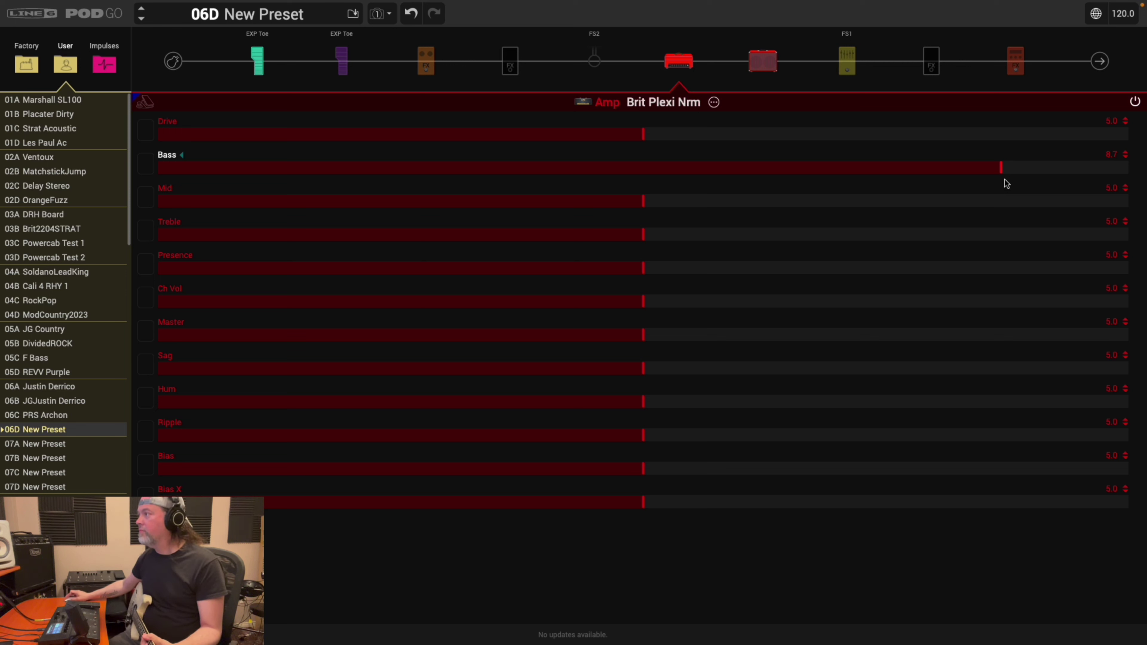
{"action": "right_click", "coordinate": [644, 170]}
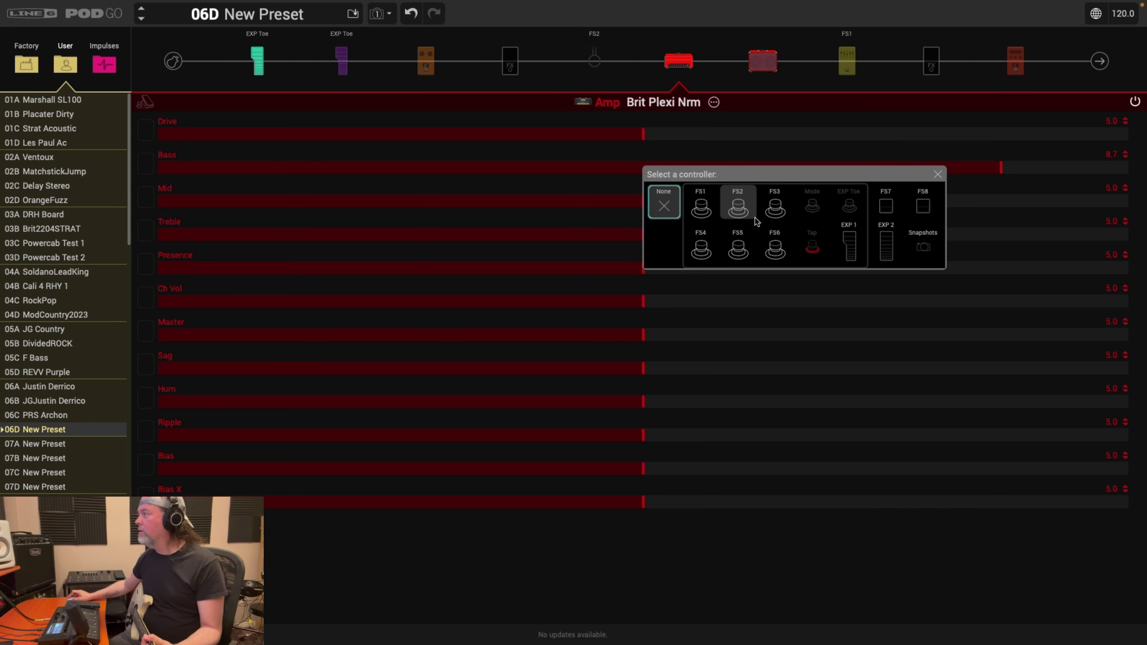
{"action": "left_click", "coordinate": [1034, 192]}
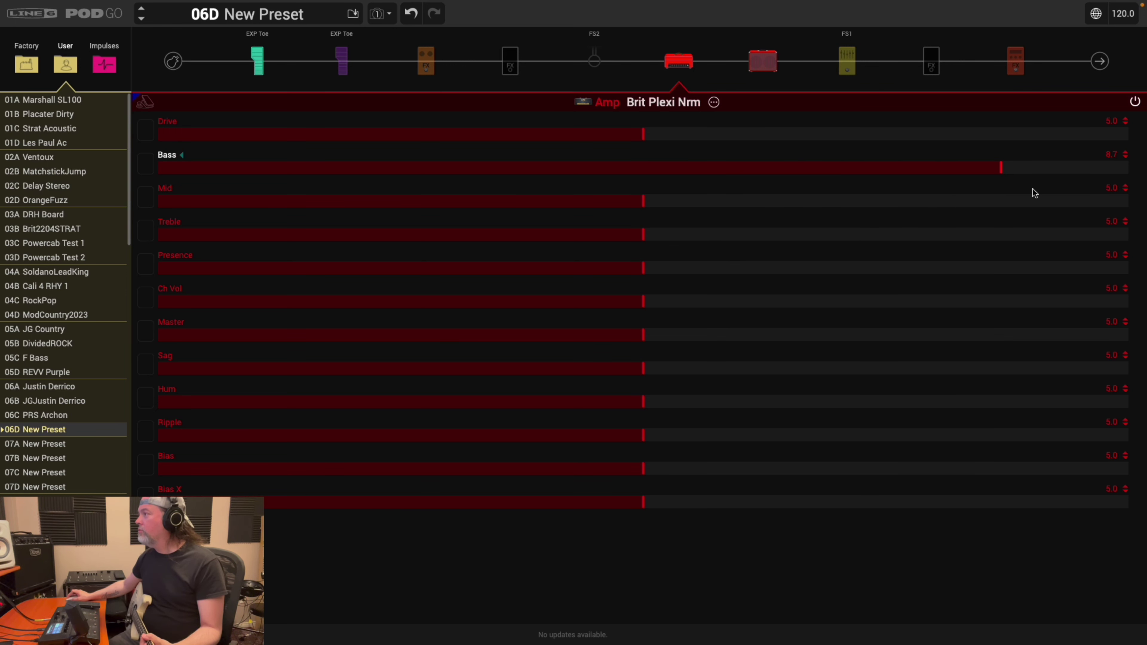
{"action": "left_click", "coordinate": [646, 169]}
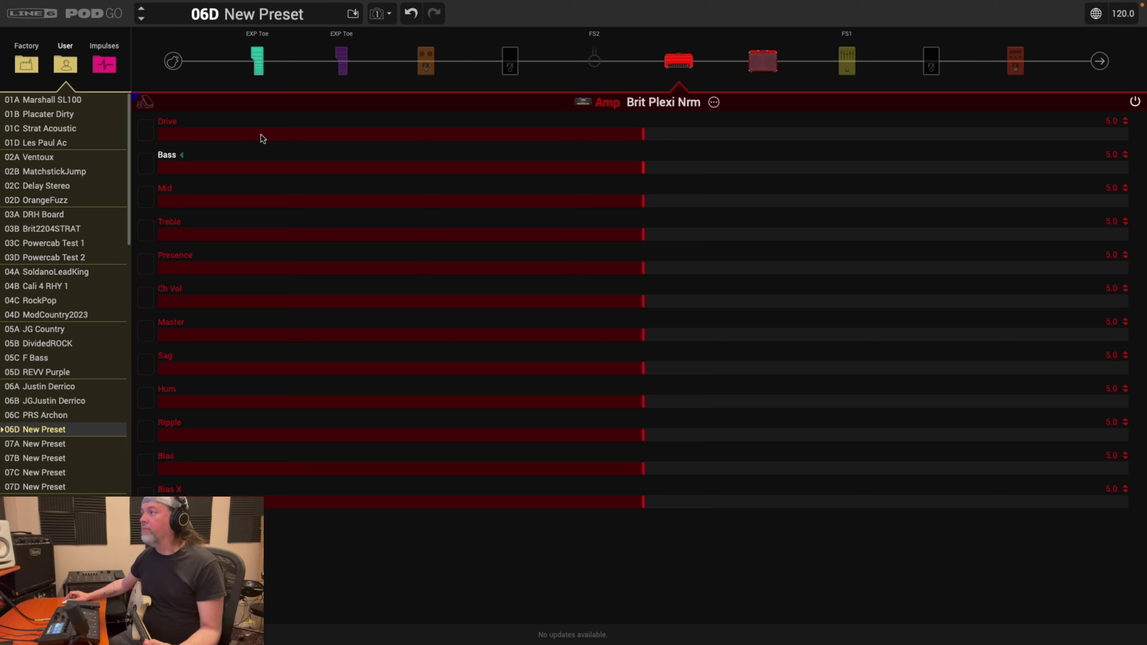
Lower the Brit Plexi Nrm amp's Drive from 5.0 to about 2.1.
{"action": "right_click", "coordinate": [252, 135]}
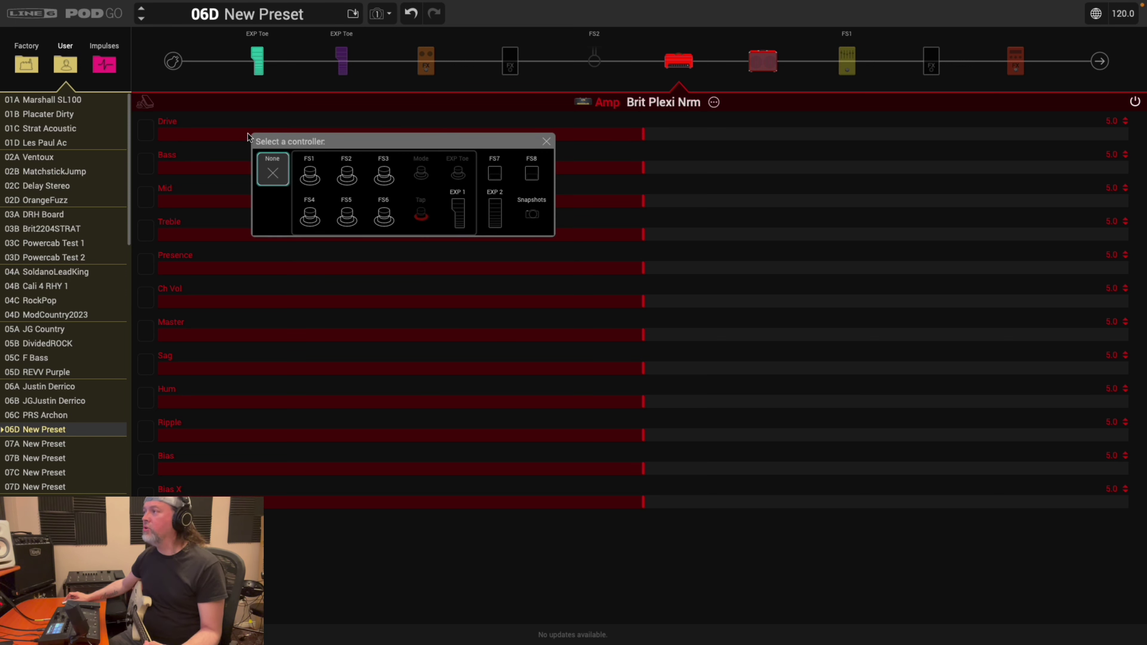
{"action": "left_click", "coordinate": [239, 137]}
{"action": "left_click", "coordinate": [255, 135]}
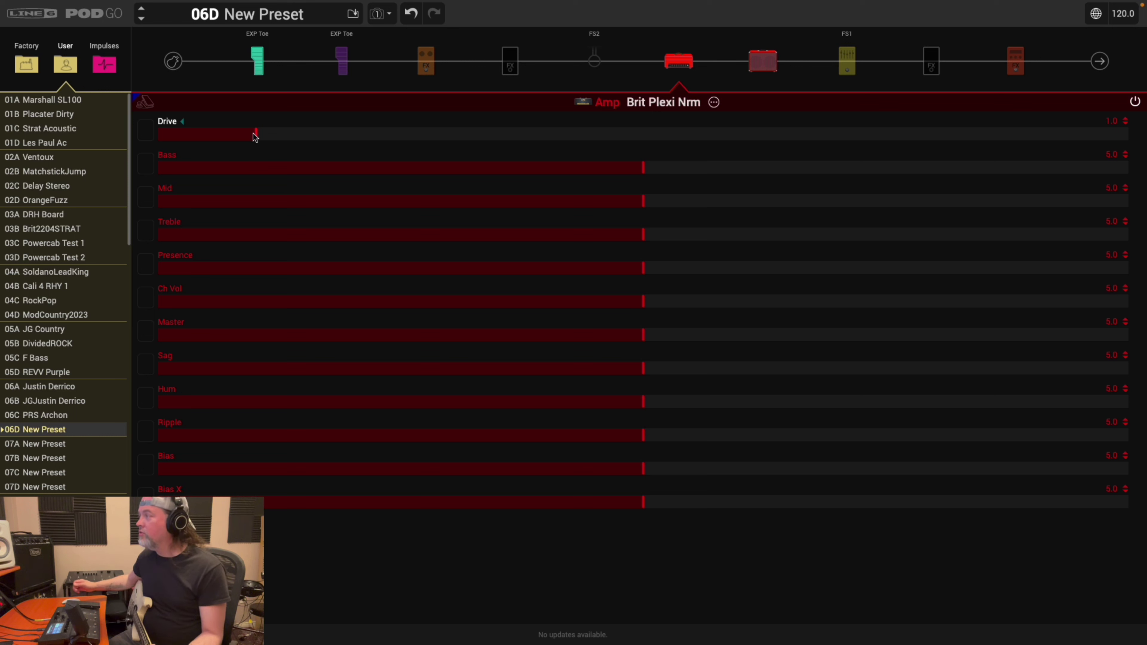
{"action": "left_click", "coordinate": [333, 135]}
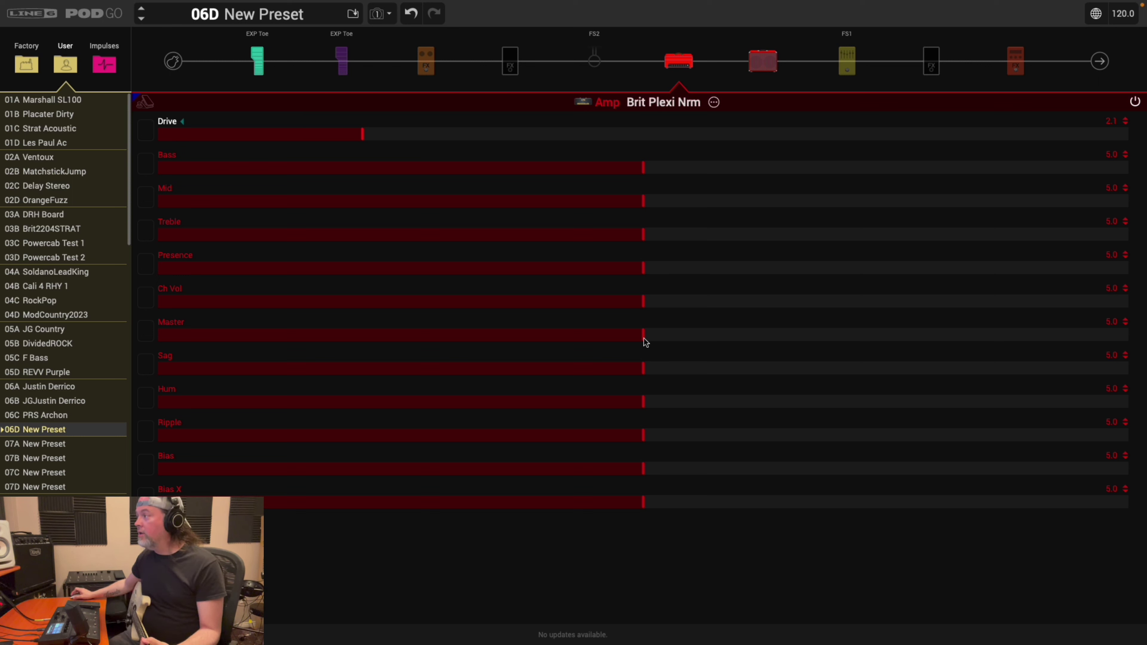
Set the amp's Master to 7.0 after briefly pushing it to 10.0.
{"action": "left_click_drag", "start_coordinate": [643, 336], "coordinate": [942, 335]}
{"action": "left_click_drag", "start_coordinate": [1136, 325], "coordinate": [1138, 326]}
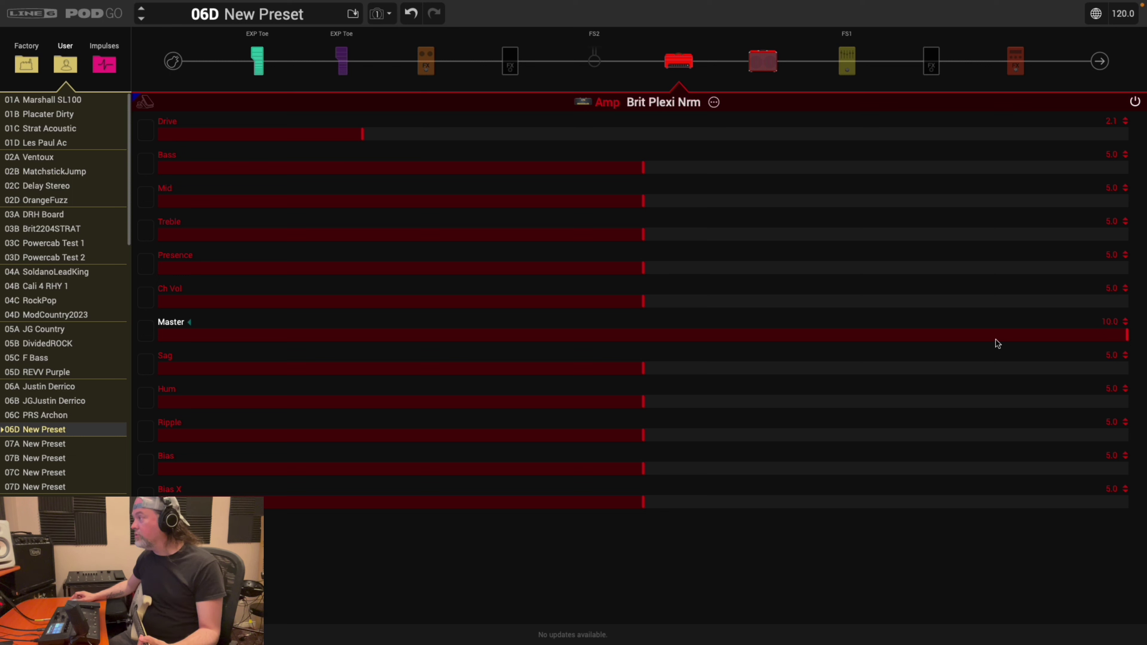
{"action": "left_click", "coordinate": [837, 337]}
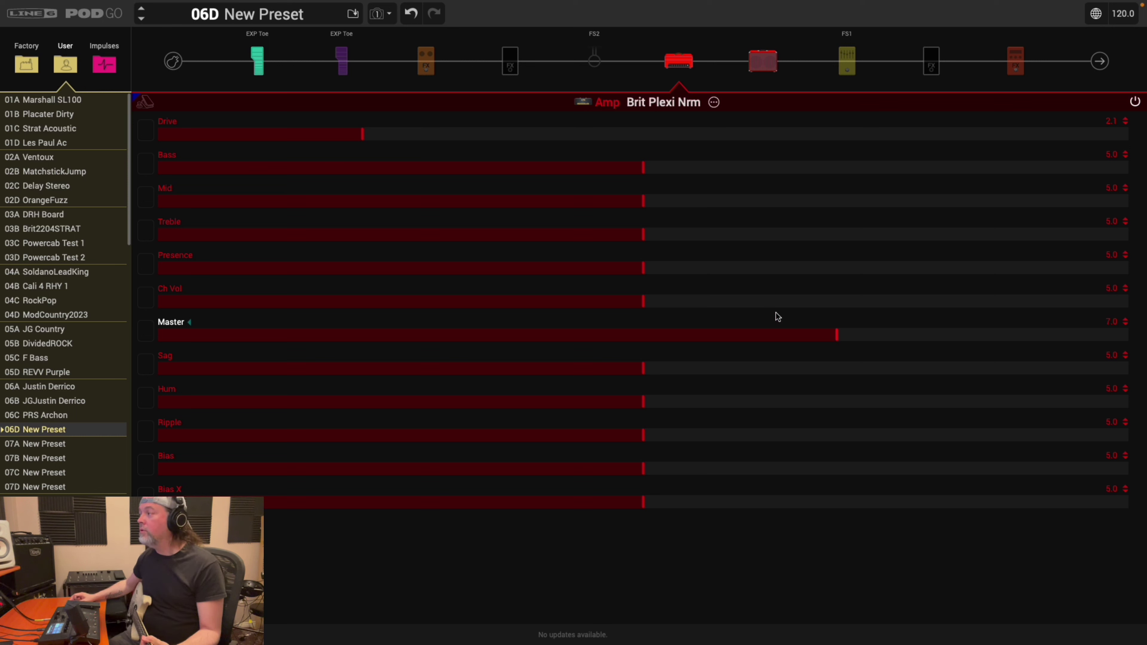
Raise Ch Vol to 8.9 and leave the last effect block bypassed after toggling it.
{"action": "left_click_drag", "start_coordinate": [646, 306], "coordinate": [1022, 320]}
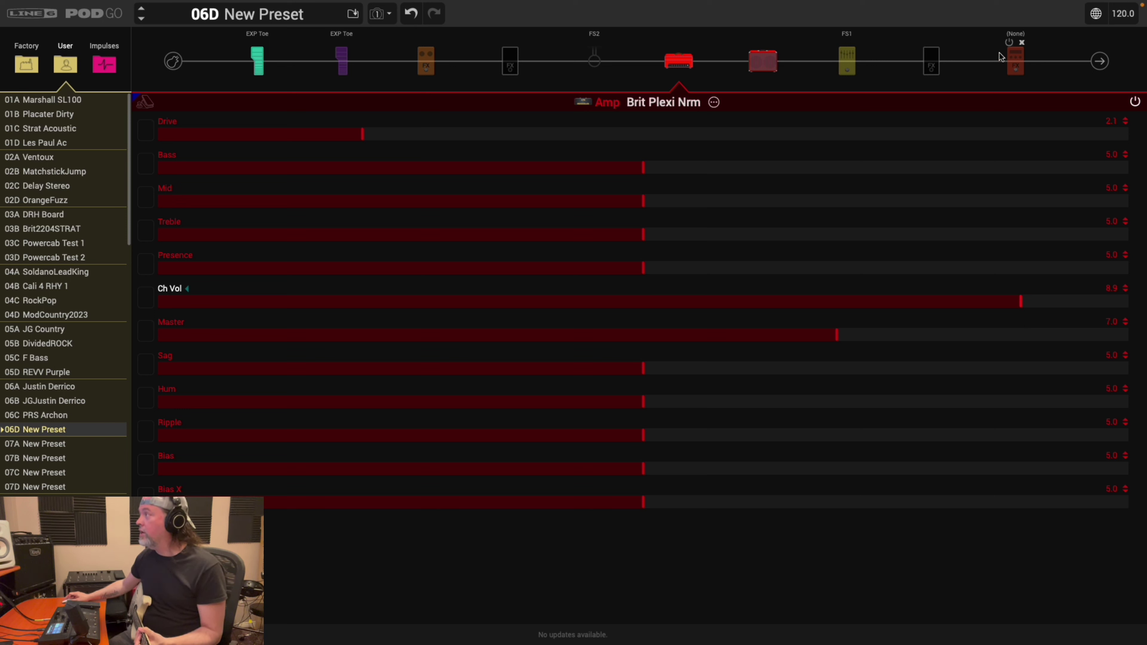
{"action": "left_click", "coordinate": [1009, 42]}
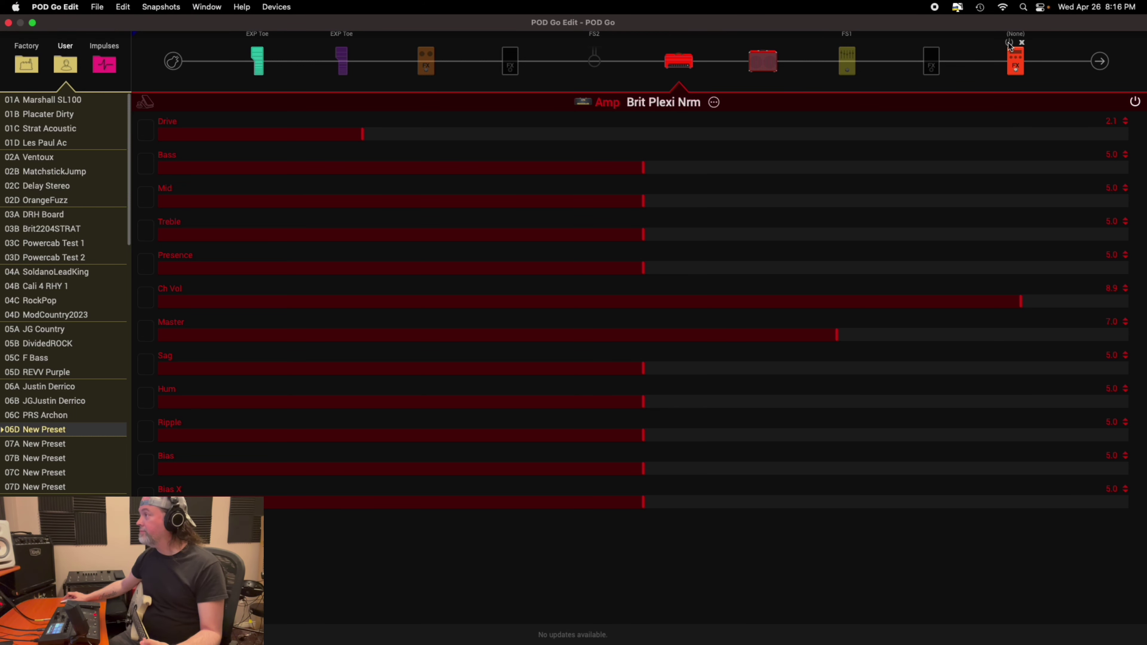
{"action": "left_click", "coordinate": [1010, 43]}
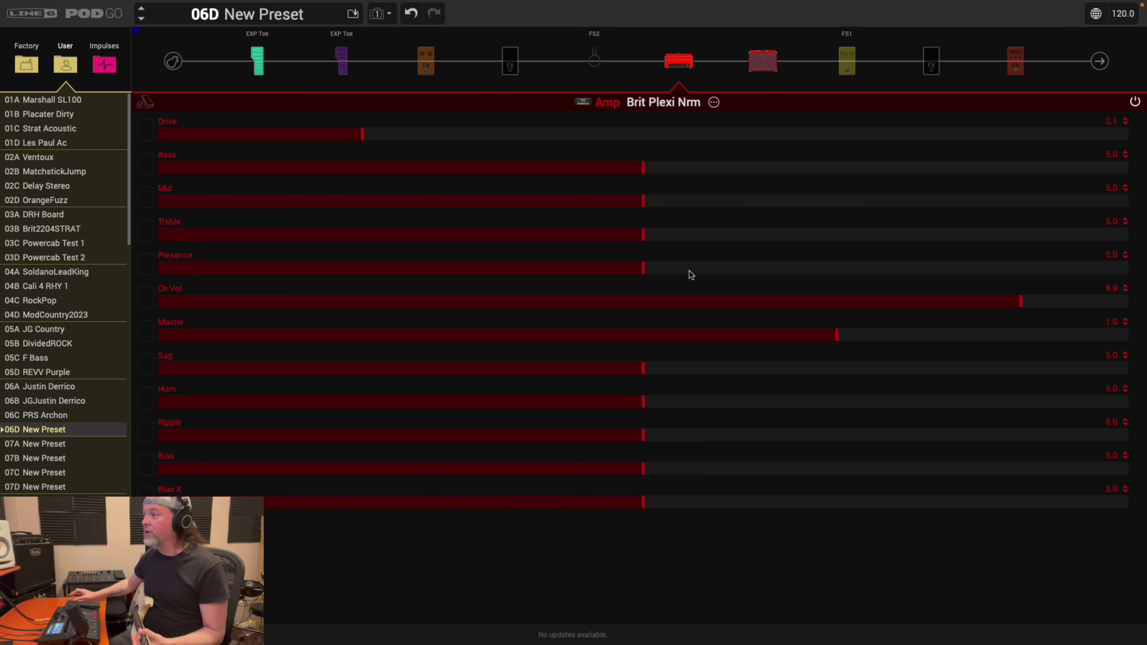
Assign the amp's Ch Vol to the EXP 1 expression pedal.
{"action": "left_click", "coordinate": [143, 297]}
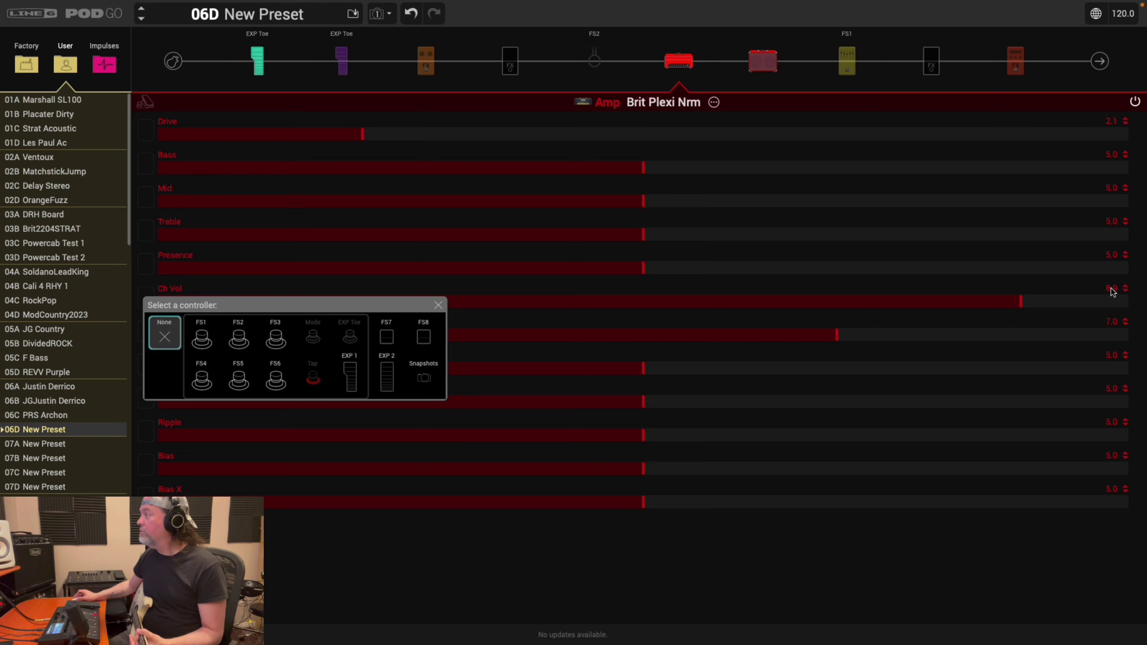
{"action": "left_click", "coordinate": [347, 372]}
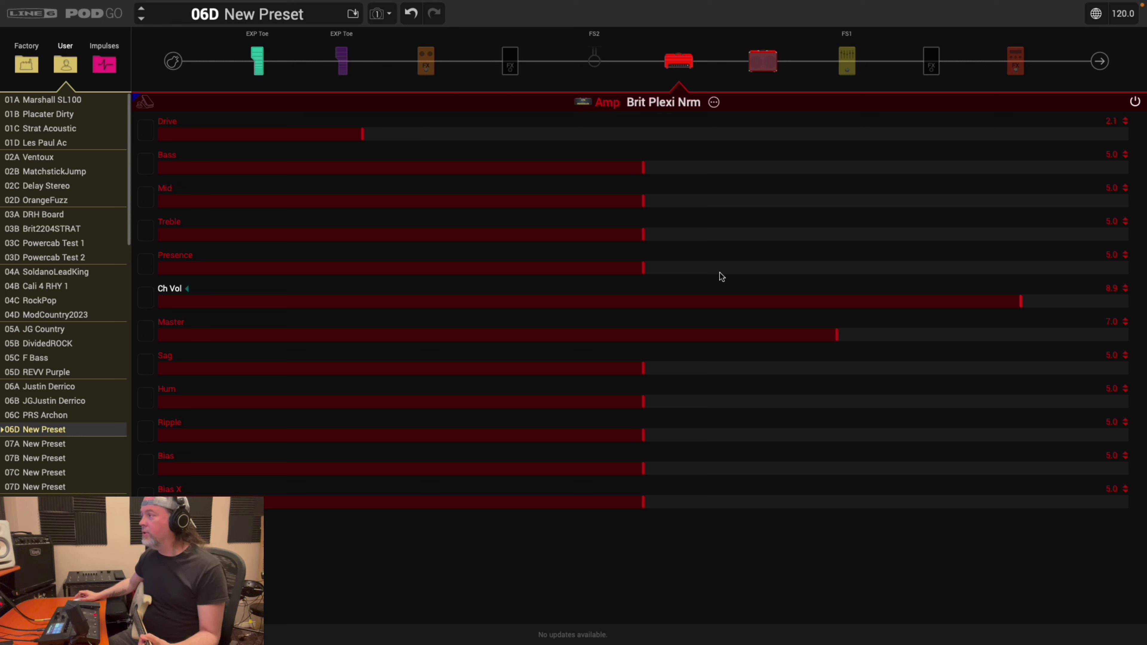
Reset Ch Vol and Master to 5.0 and set Drive to 6.9.
{"action": "left_click", "coordinate": [645, 300]}
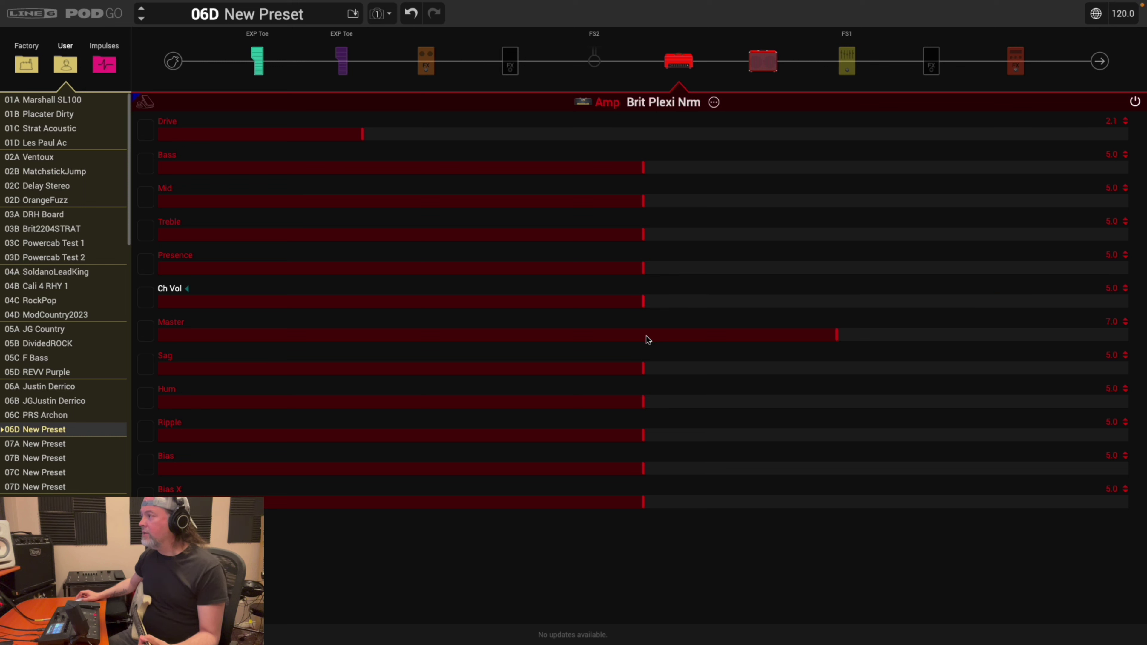
{"action": "left_click", "coordinate": [646, 336]}
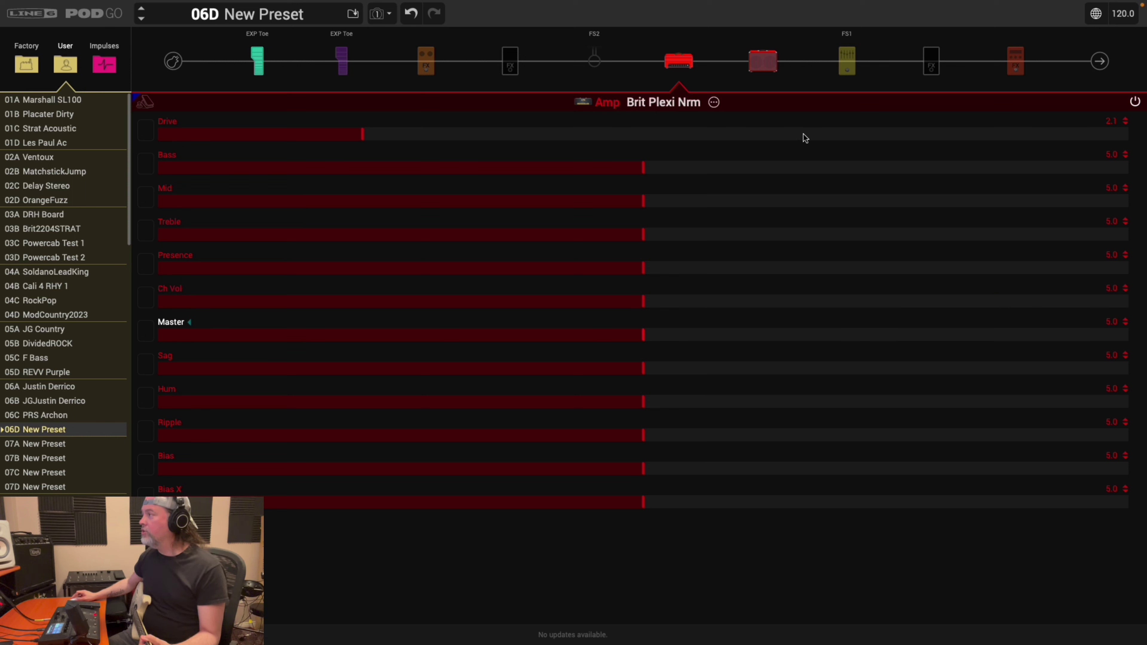
{"action": "right_click", "coordinate": [838, 136]}
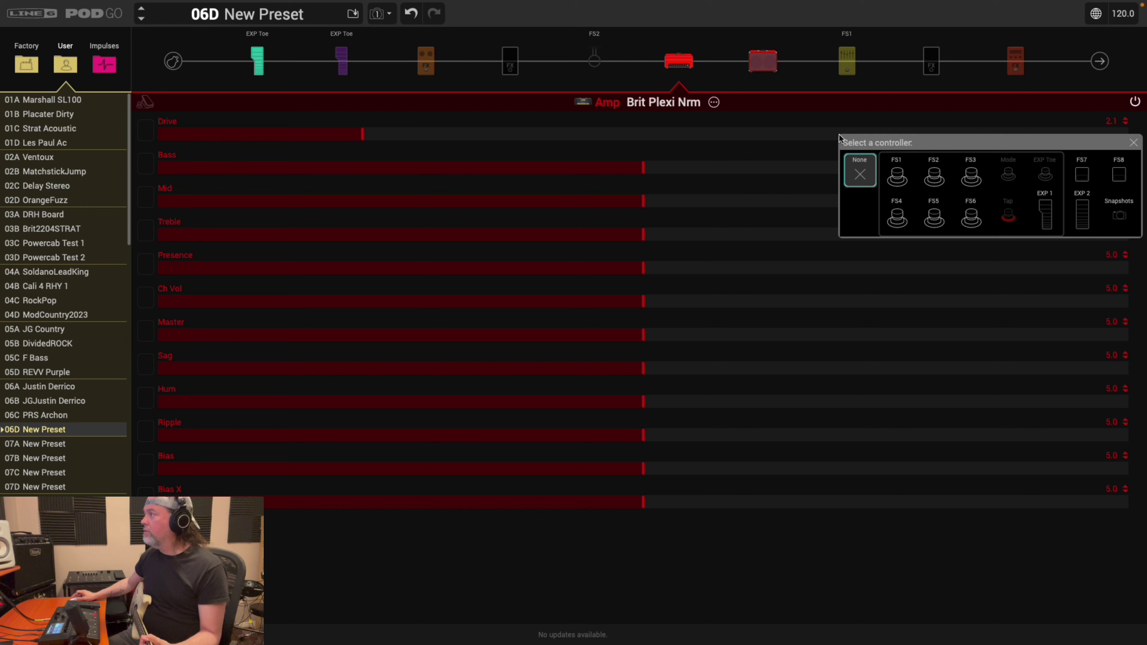
{"action": "left_click", "coordinate": [818, 138]}
{"action": "left_click", "coordinate": [829, 136]}
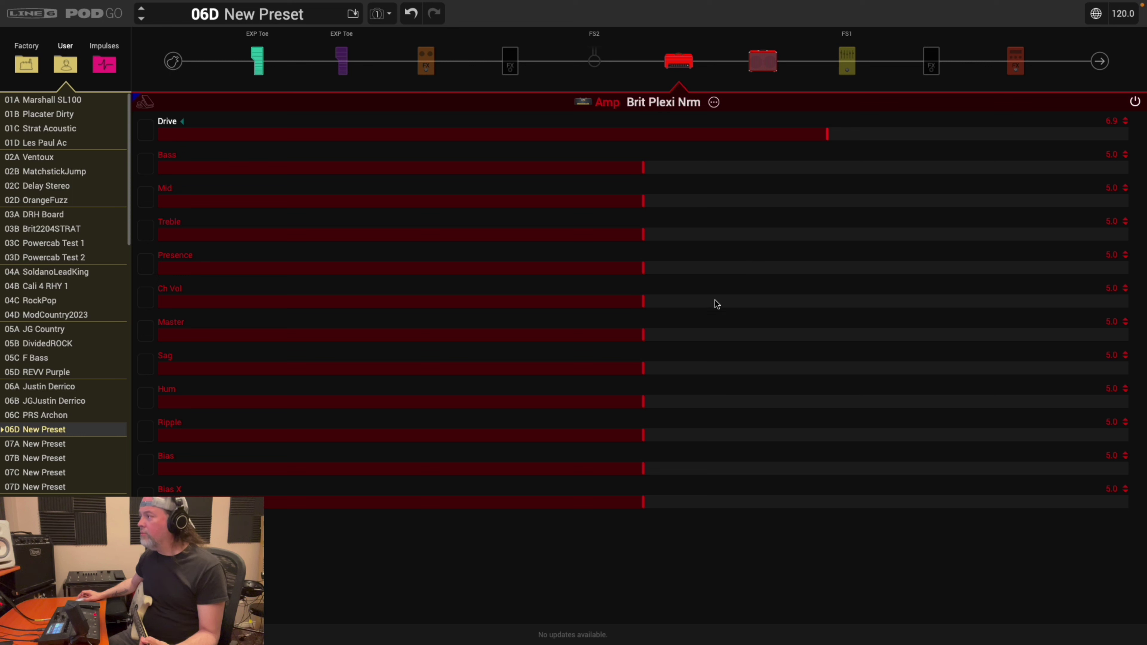
Set Master to 6.2 and Ch Vol to 5.9.
{"action": "left_click", "coordinate": [761, 335]}
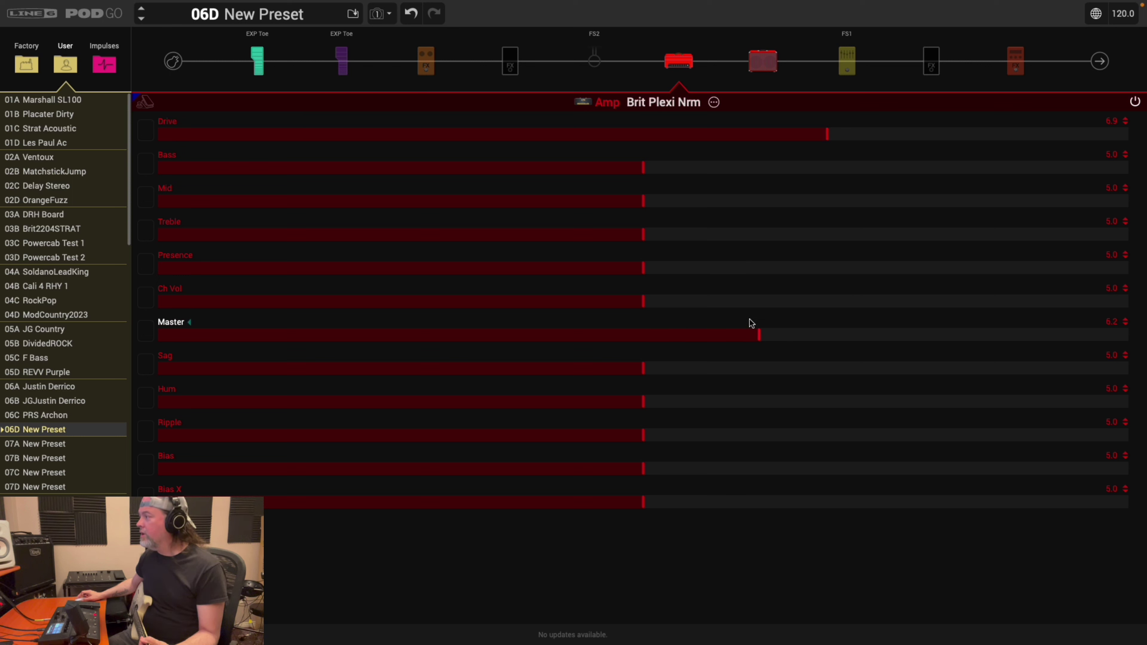
{"action": "left_click", "coordinate": [729, 302]}
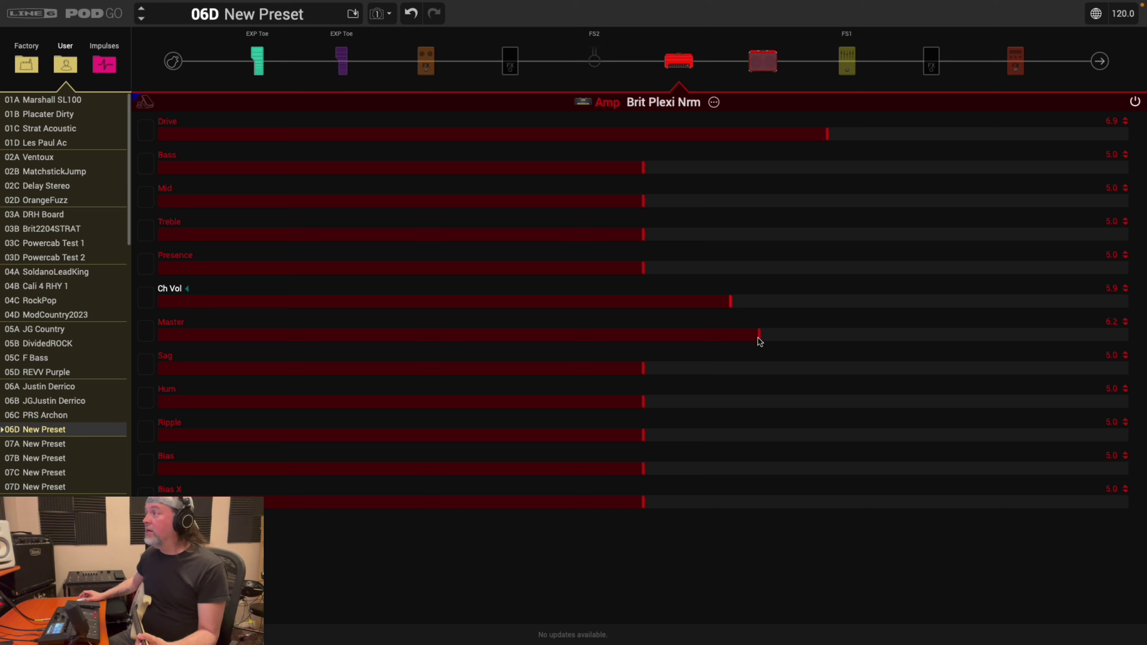
{"action": "mouse_move", "coordinate": [426, 56]}
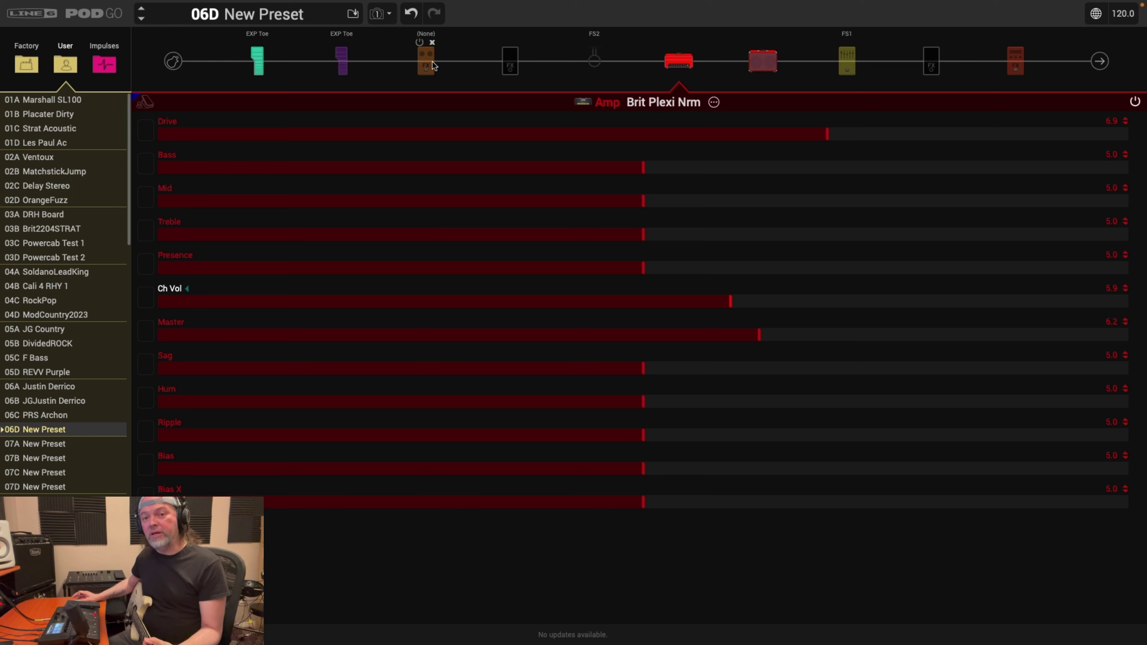
Enable the Scream 808 distortion and the last effect block, then reselect the amp.
{"action": "left_click", "coordinate": [420, 46]}
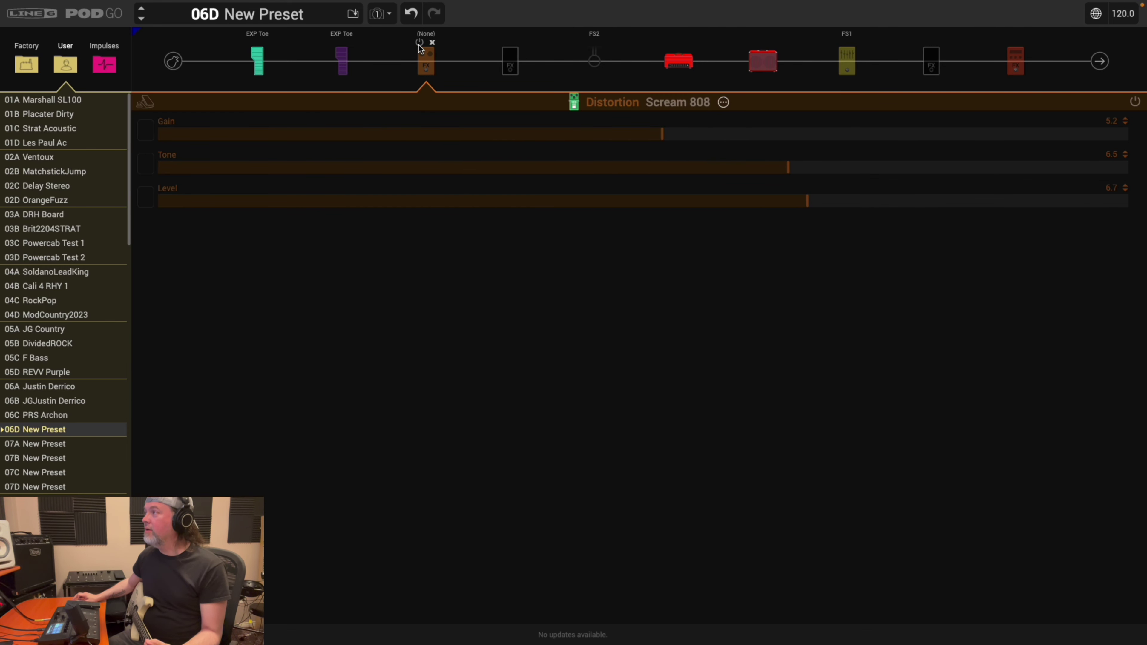
{"action": "left_click", "coordinate": [420, 43]}
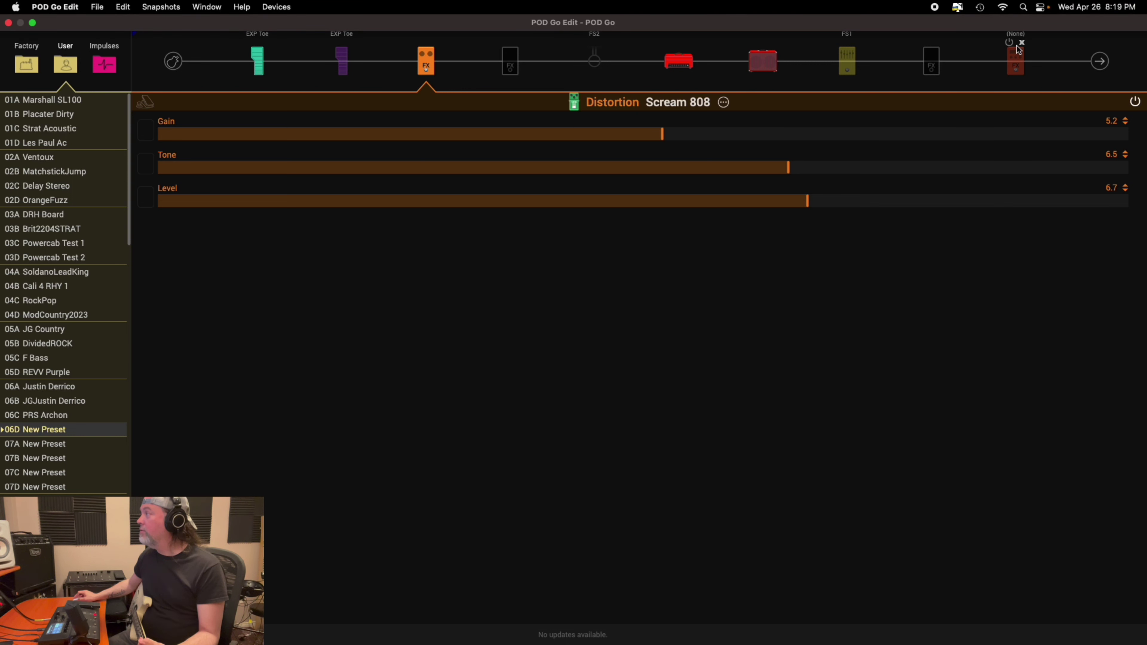
{"action": "left_click", "coordinate": [1009, 44]}
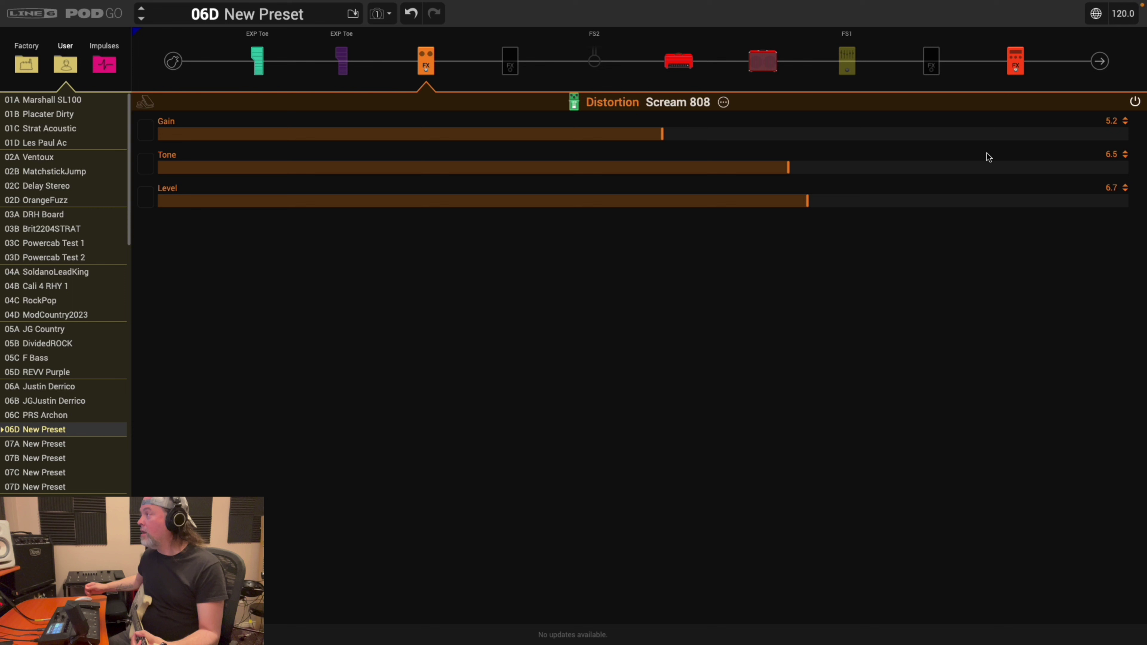
{"action": "left_click", "coordinate": [683, 64]}
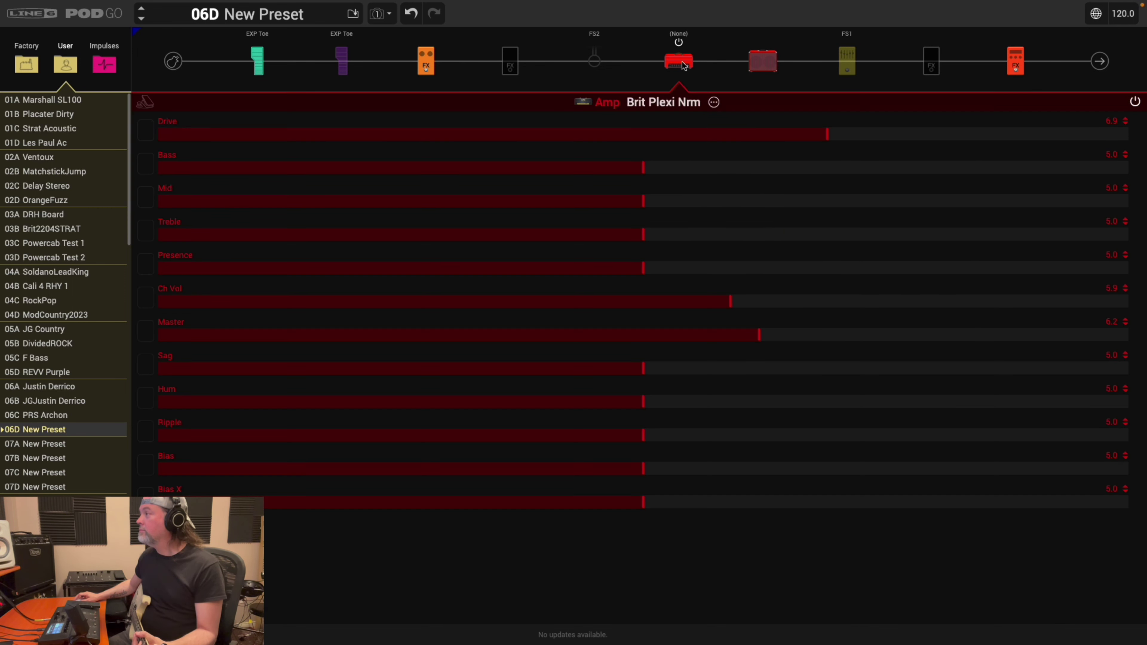
Push the amp's Drive to 8.5 and Master to 8.1.
{"action": "left_click", "coordinate": [962, 134]}
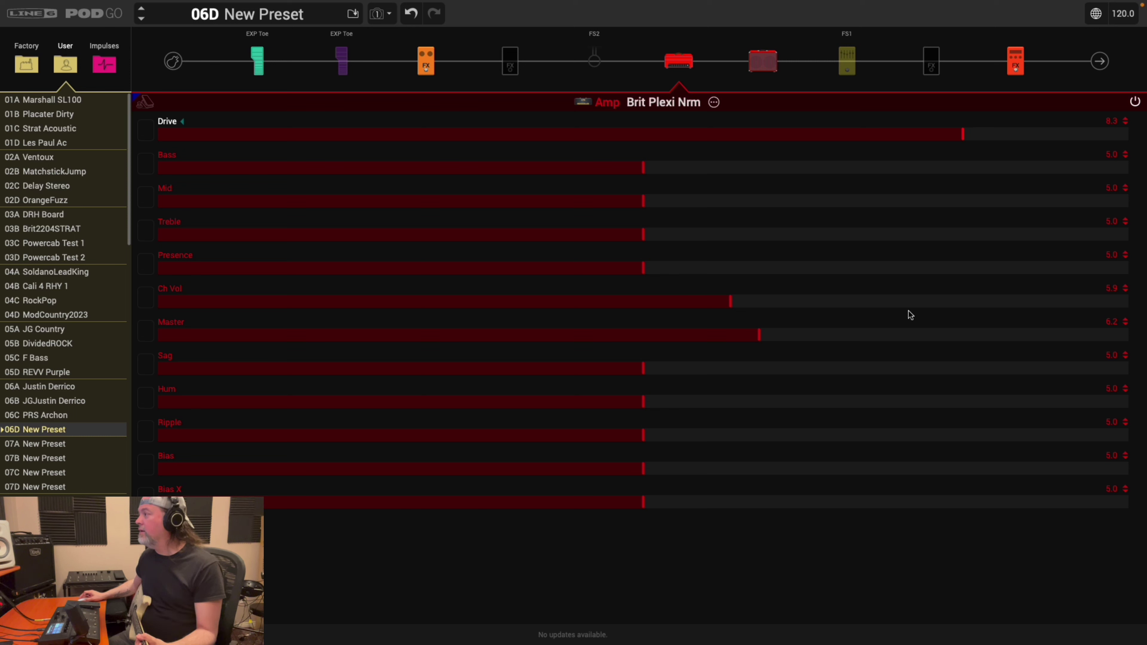
{"action": "right_click", "coordinate": [834, 335]}
{"action": "left_click", "coordinate": [813, 337]}
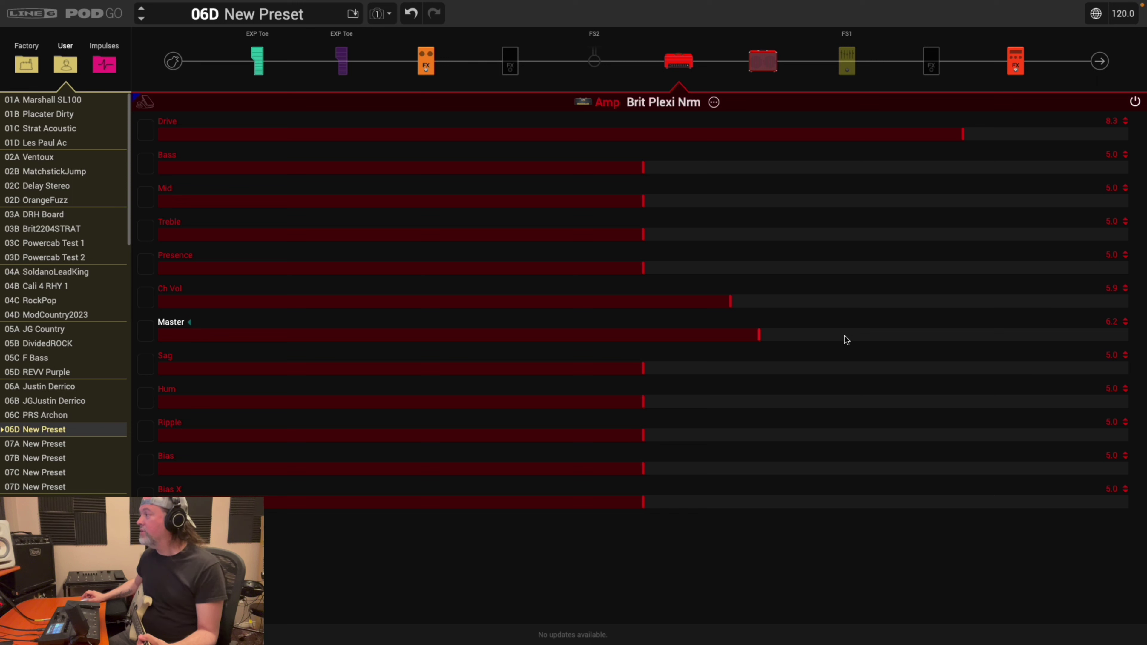
{"action": "left_click", "coordinate": [847, 335]}
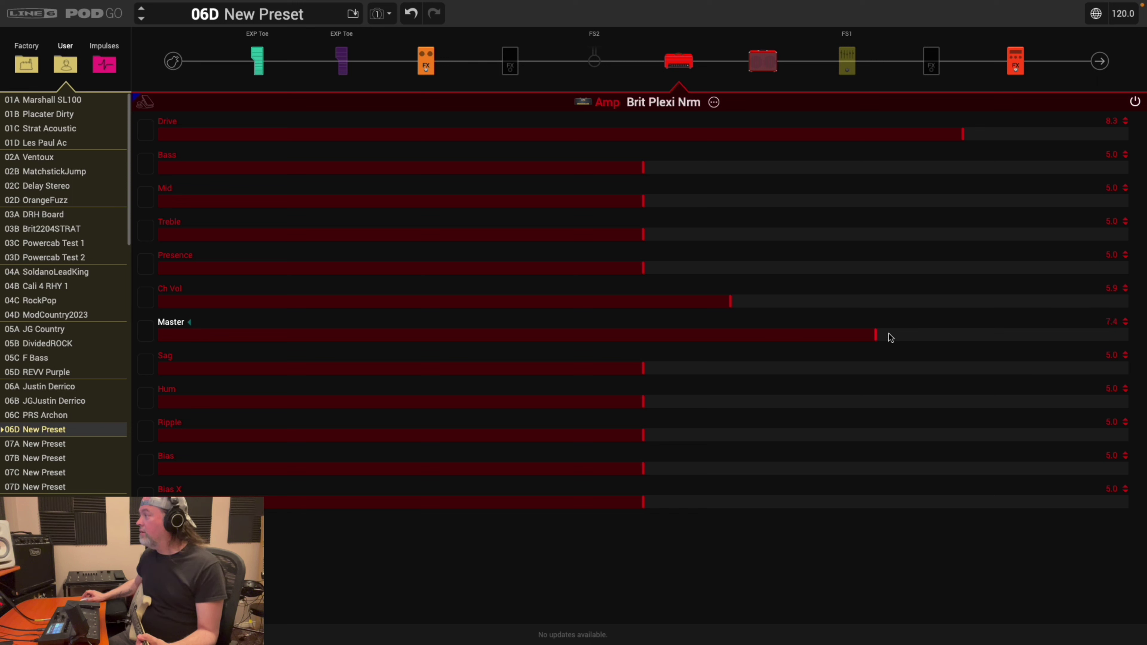
{"action": "left_click", "coordinate": [983, 134]}
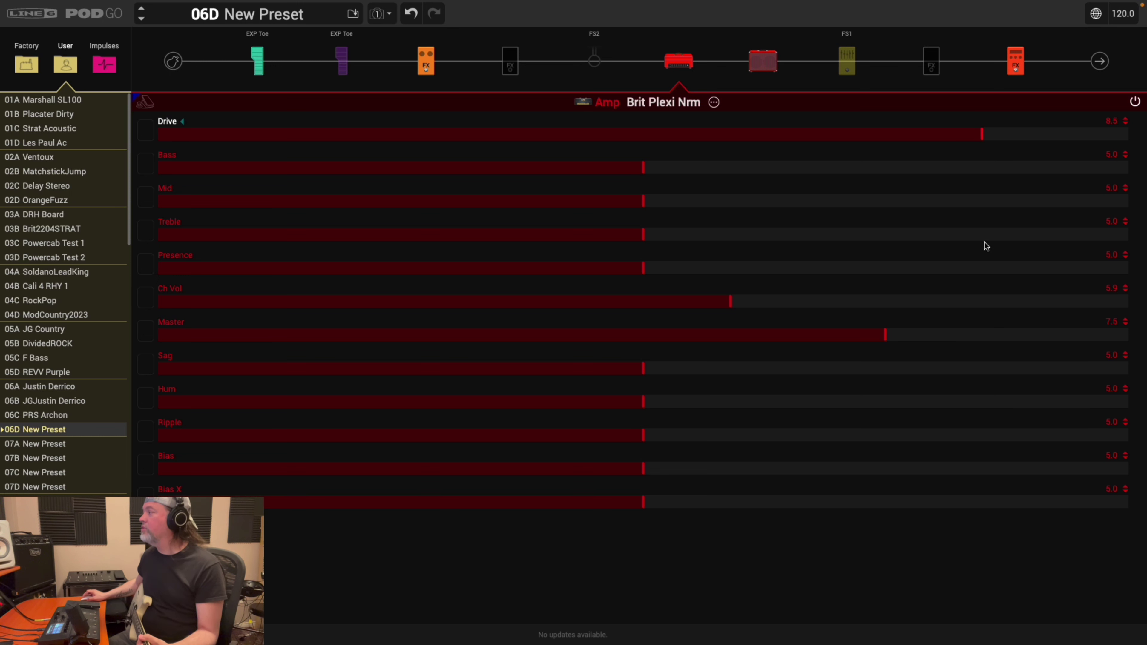
{"action": "left_click", "coordinate": [942, 335]}
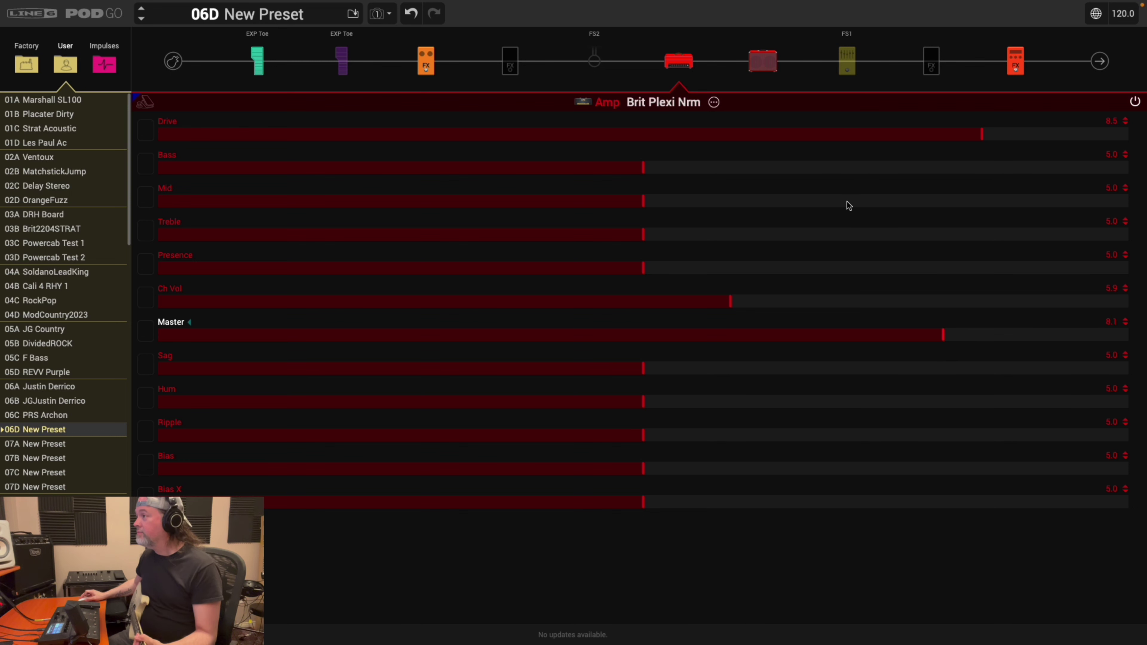
Turn on the input block's noise gate.
{"action": "left_click", "coordinate": [176, 63]}
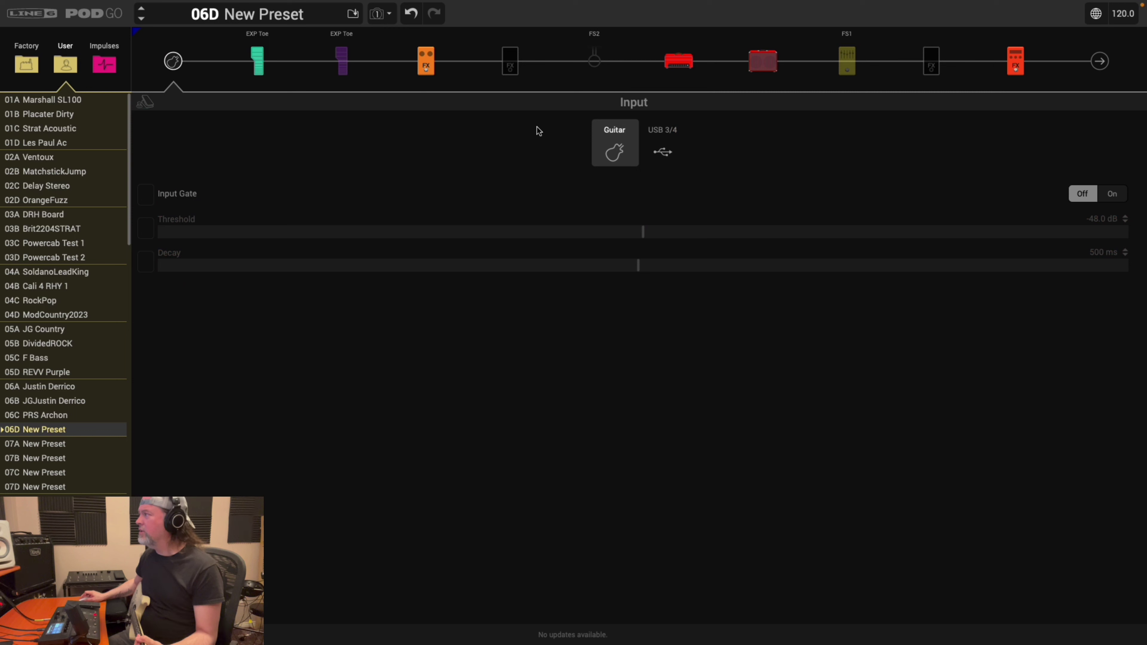
{"action": "left_click", "coordinate": [1117, 196]}
{"action": "left_click", "coordinate": [683, 62]}
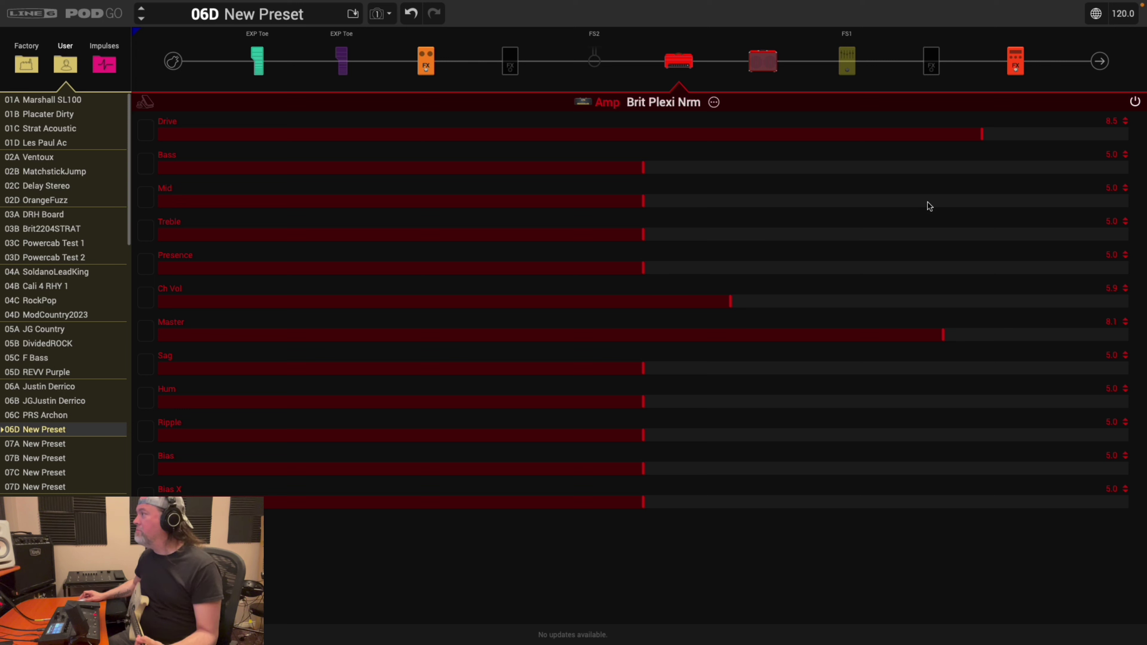
Raise the amp's Mid to 7.5, Treble to 6.5 and Presence to 5.8.
{"action": "left_click", "coordinate": [886, 202]}
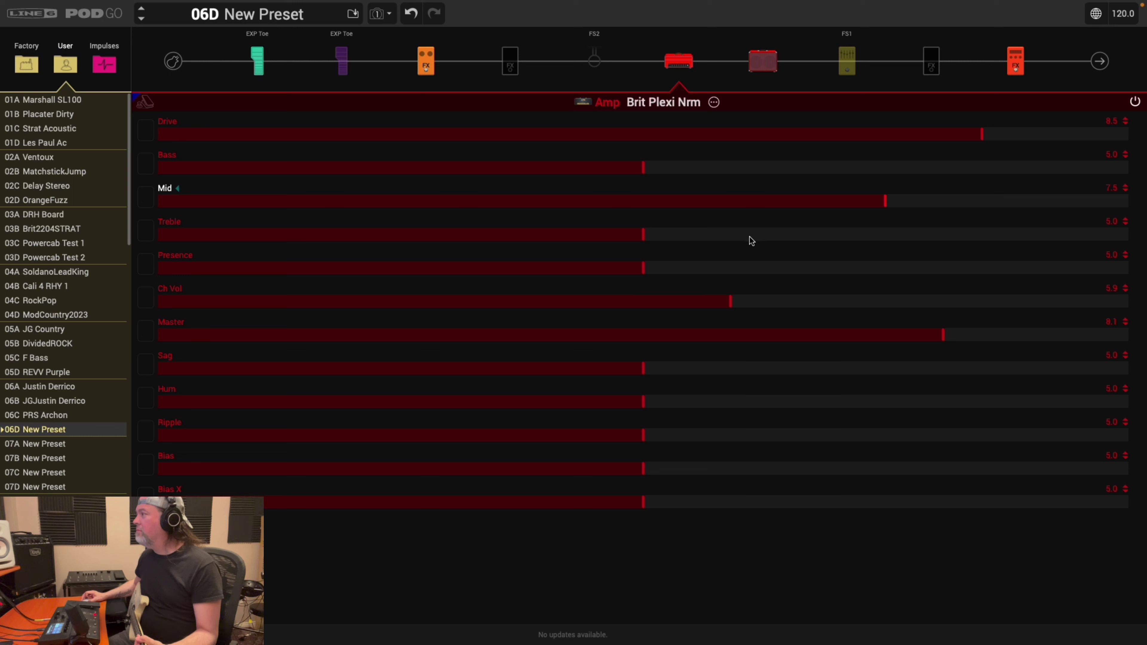
{"action": "left_click", "coordinate": [721, 268]}
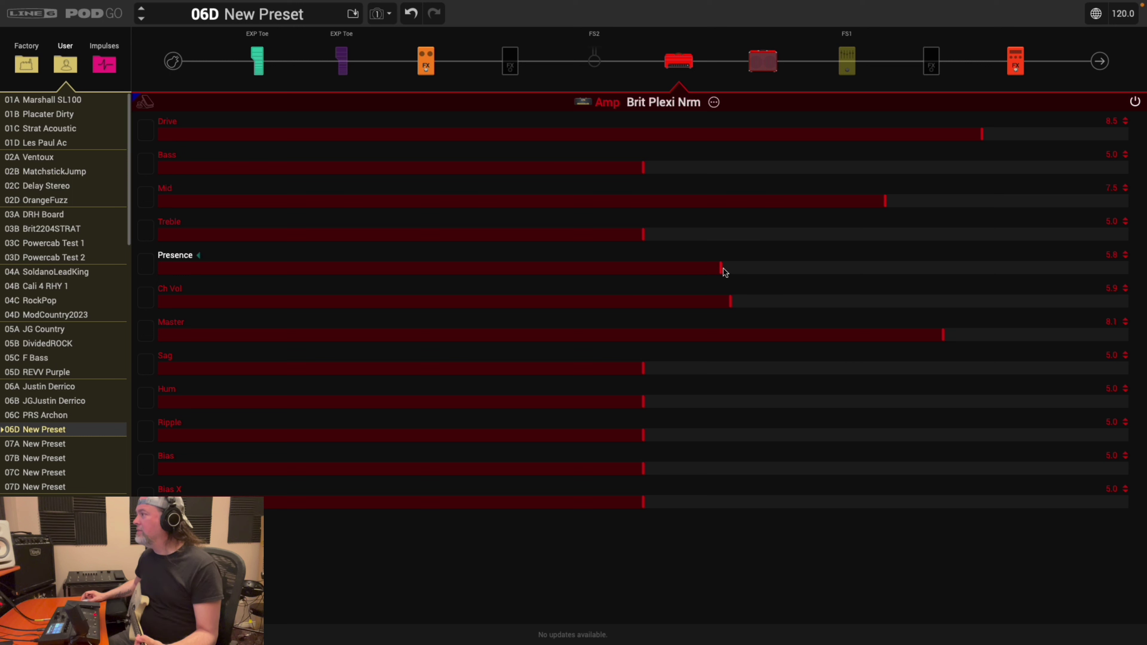
{"action": "left_click", "coordinate": [786, 238]}
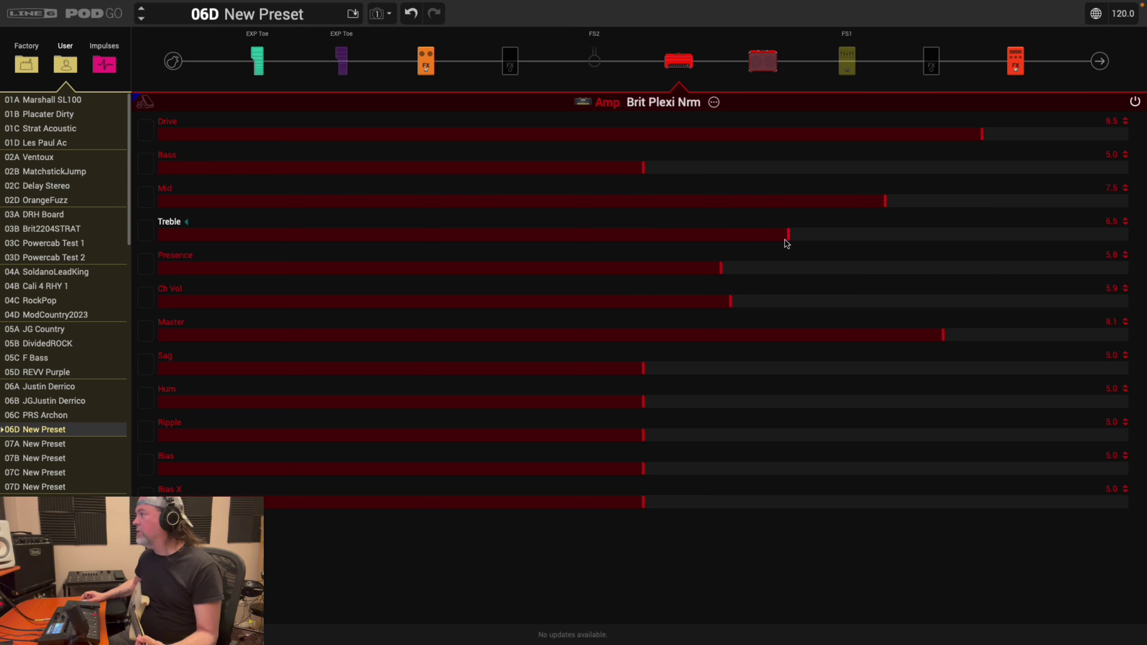
Lower Bass to 2.9 using the slider and its down arrow.
{"action": "left_click", "coordinate": [518, 169]}
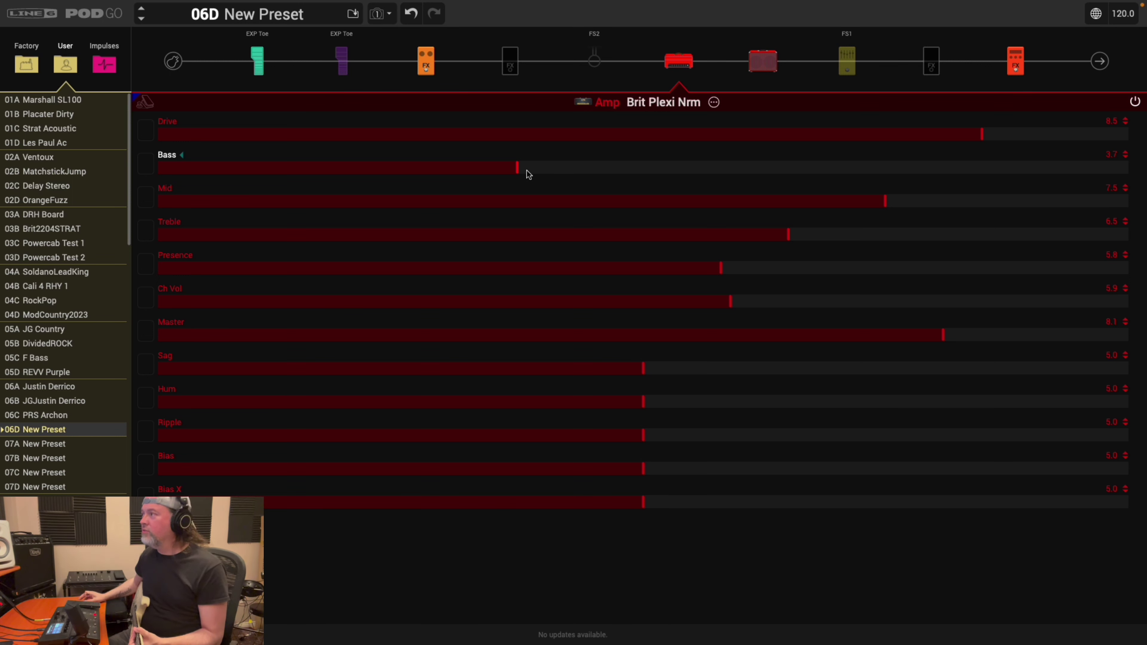
{"action": "left_click_drag", "start_coordinate": [527, 171], "coordinate": [489, 173]}
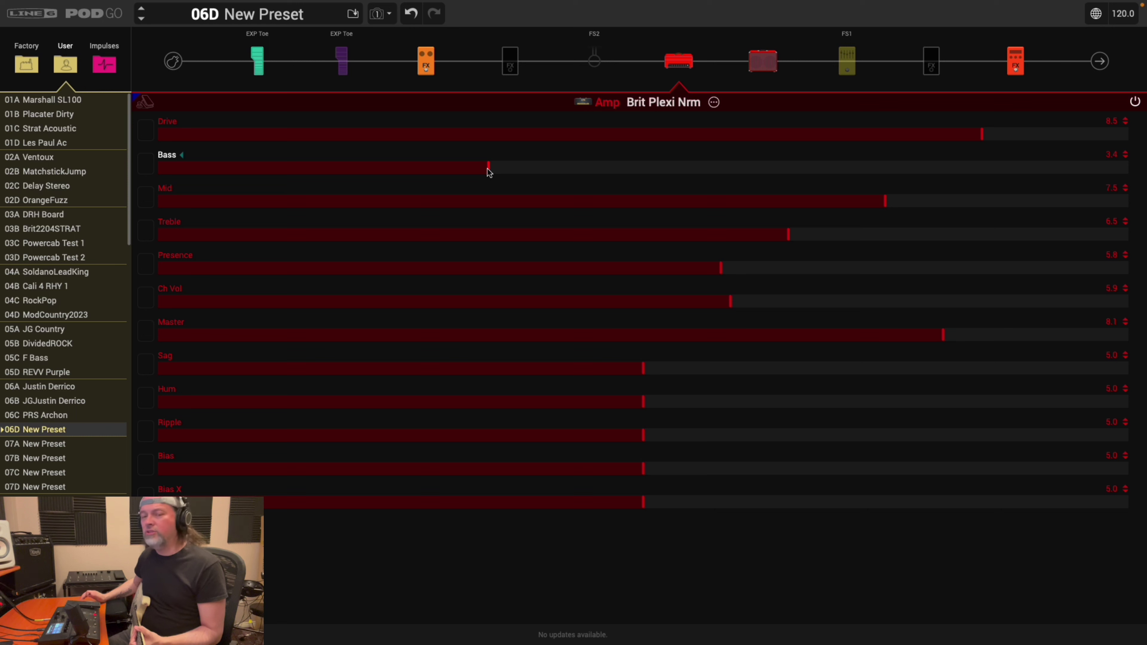
{"action": "left_click", "coordinate": [1125, 157]}
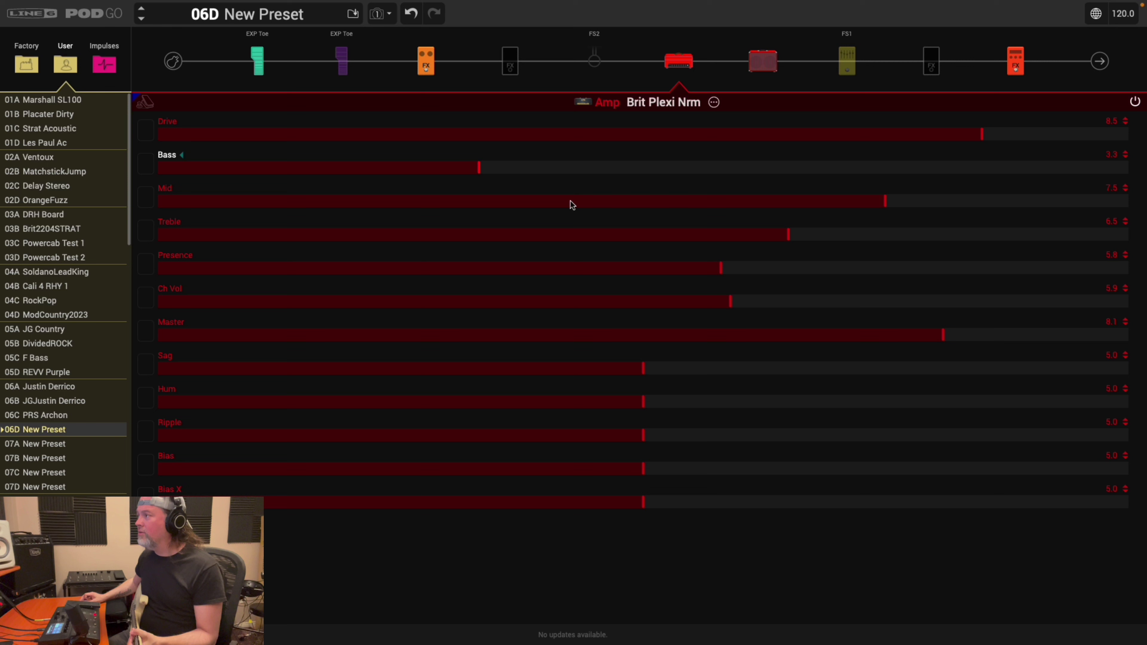
{"action": "right_click", "coordinate": [350, 166]}
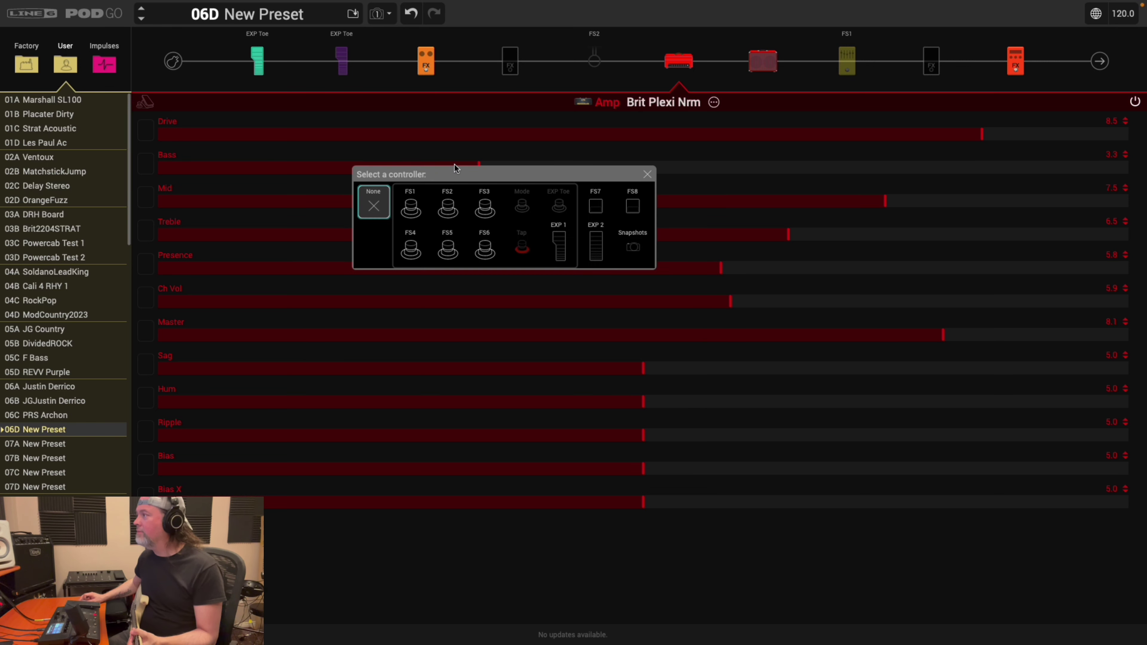
{"action": "left_click", "coordinate": [814, 192]}
{"action": "left_click", "coordinate": [498, 168]}
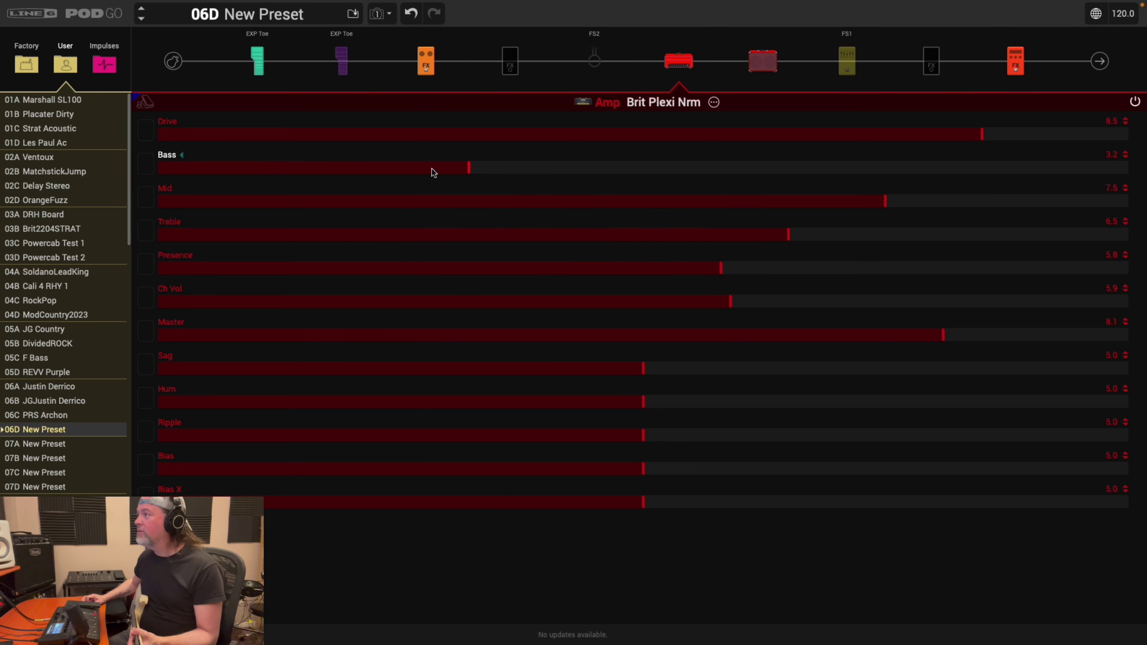
{"action": "mouse_move", "coordinate": [753, 188]}
{"action": "left_mouse_down"}
{"action": "mouse_move", "coordinate": [765, 182]}
{"action": "mouse_move", "coordinate": [348, 195]}
{"action": "mouse_move", "coordinate": [462, 194]}
{"action": "left_mouse_up"}
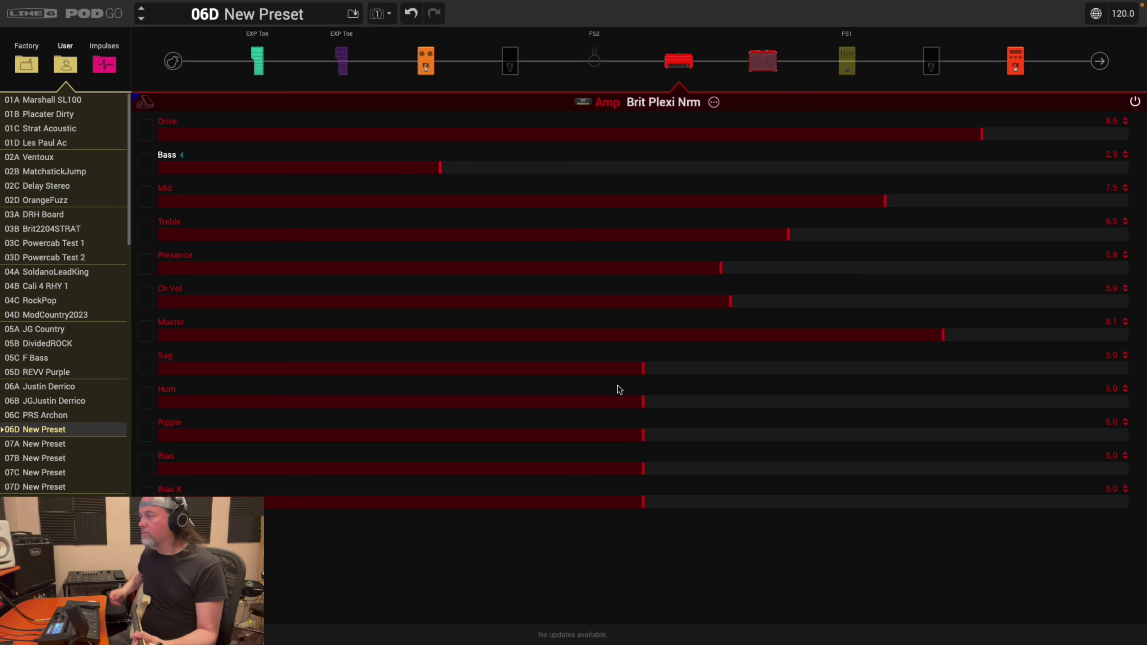
{"action": "left_click", "coordinate": [267, 369]}
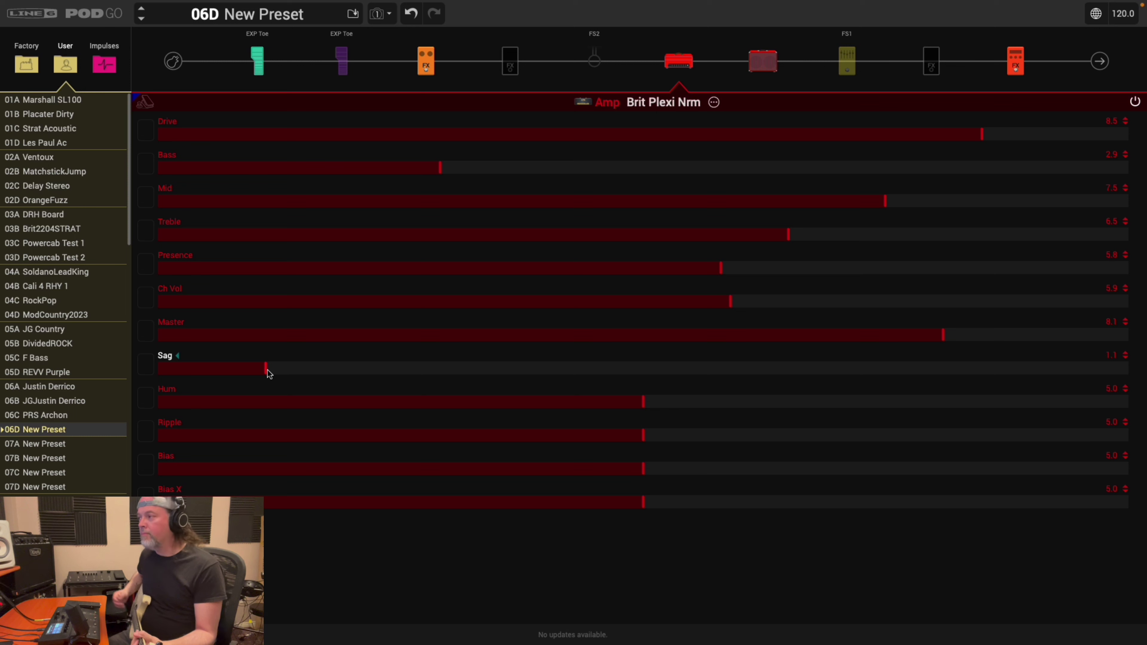
{"action": "left_click", "coordinate": [990, 369]}
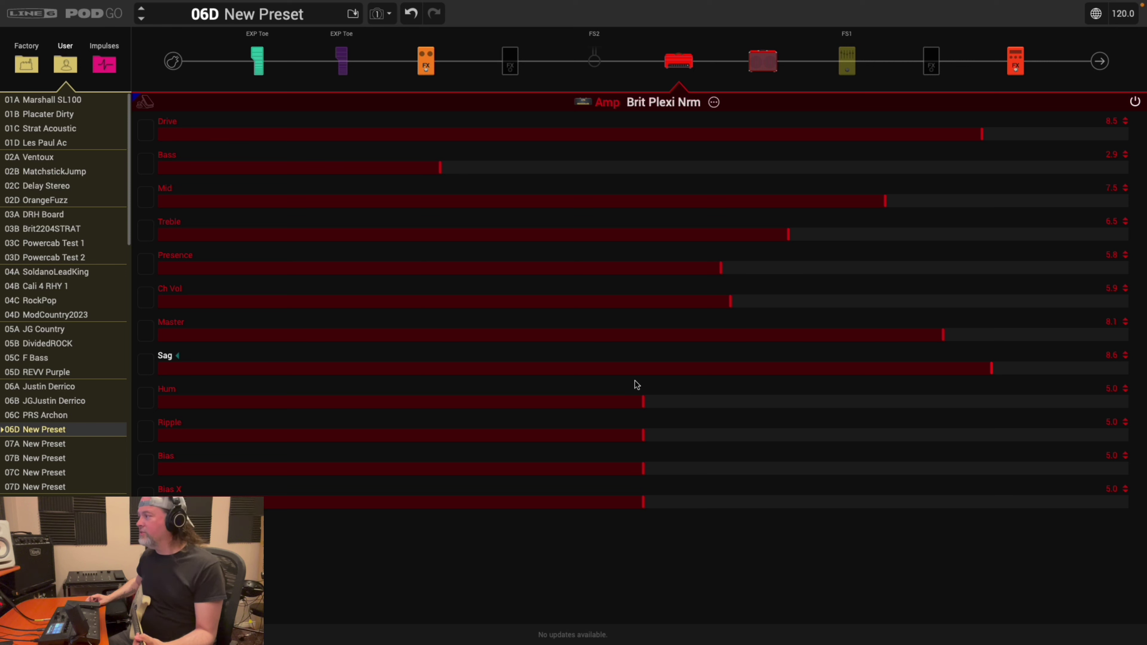
{"action": "right_click", "coordinate": [643, 374]}
{"action": "left_click", "coordinate": [629, 373]}
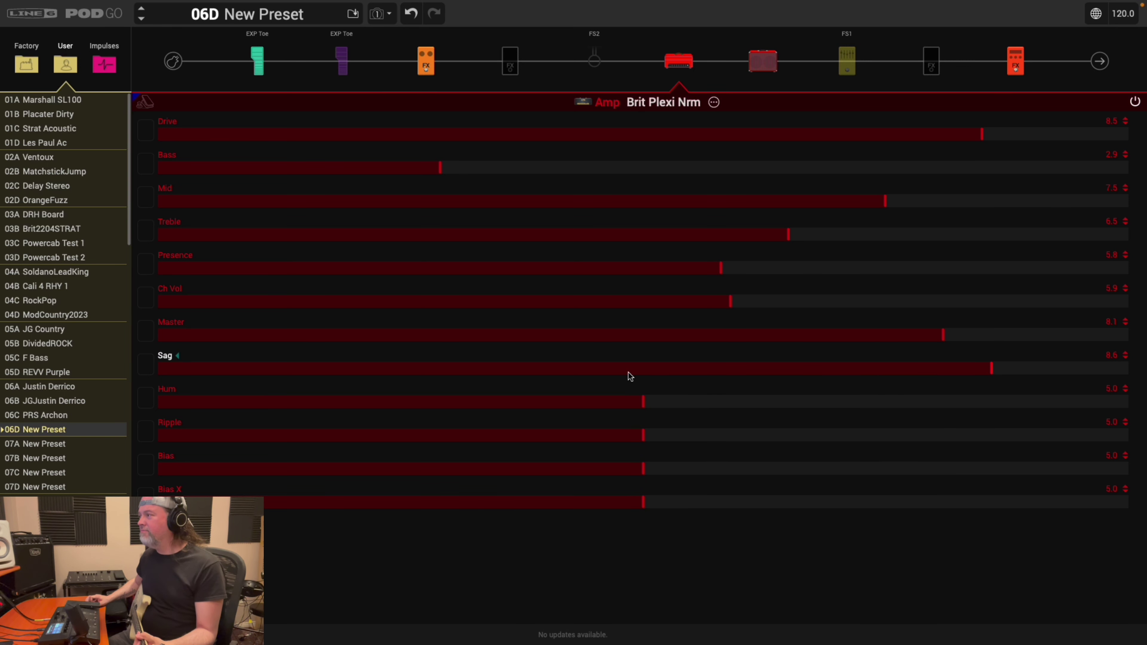
{"action": "left_click", "coordinate": [641, 370]}
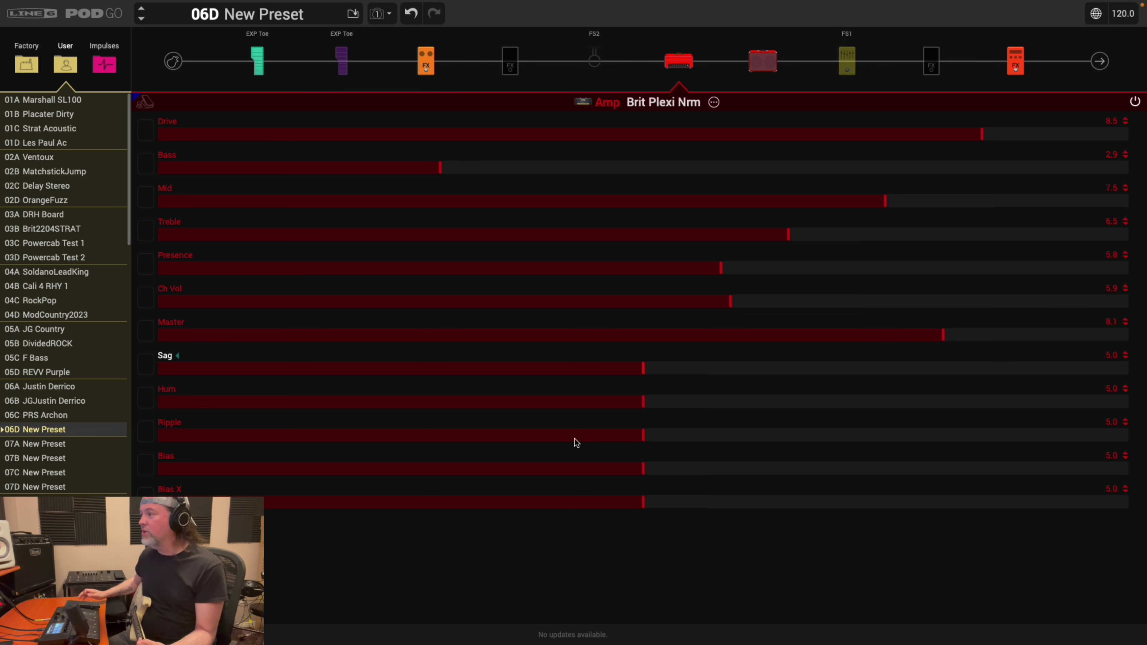
{"action": "left_click", "coordinate": [1044, 404]}
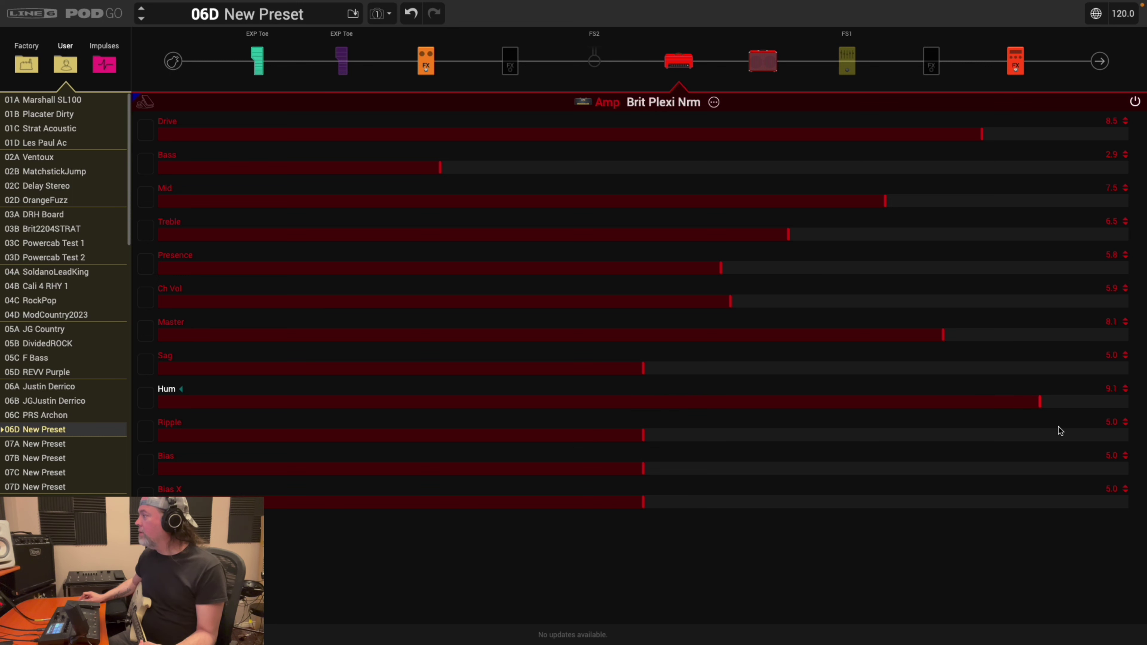
{"action": "left_click", "coordinate": [643, 403]}
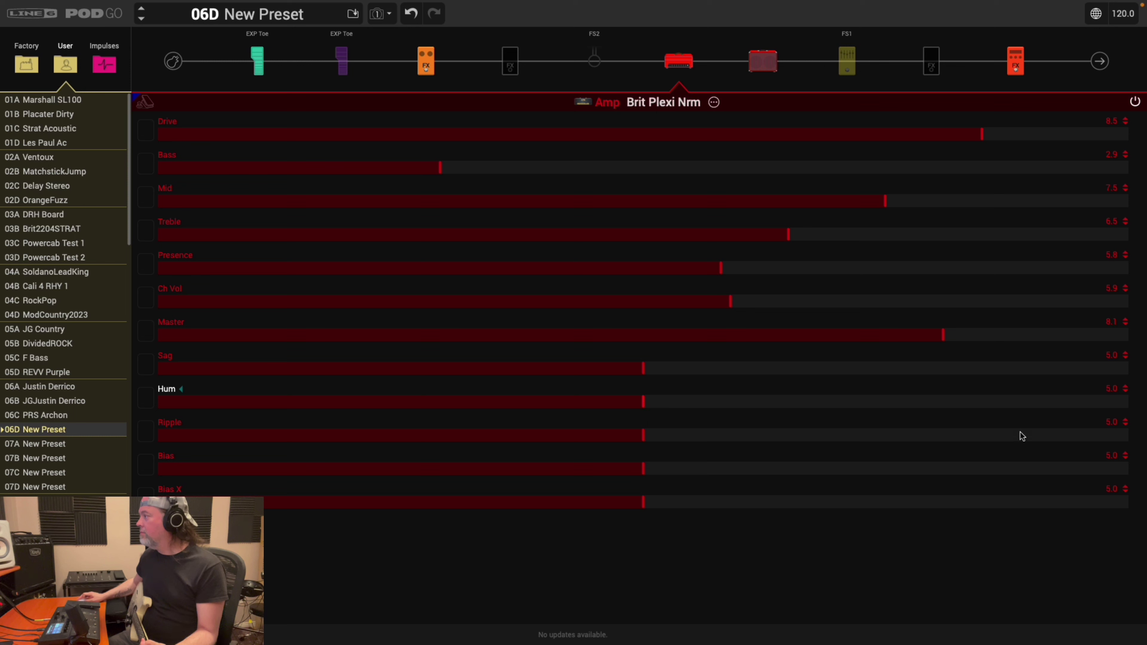
{"action": "left_click", "coordinate": [1061, 402]}
{"action": "left_click", "coordinate": [1089, 434]}
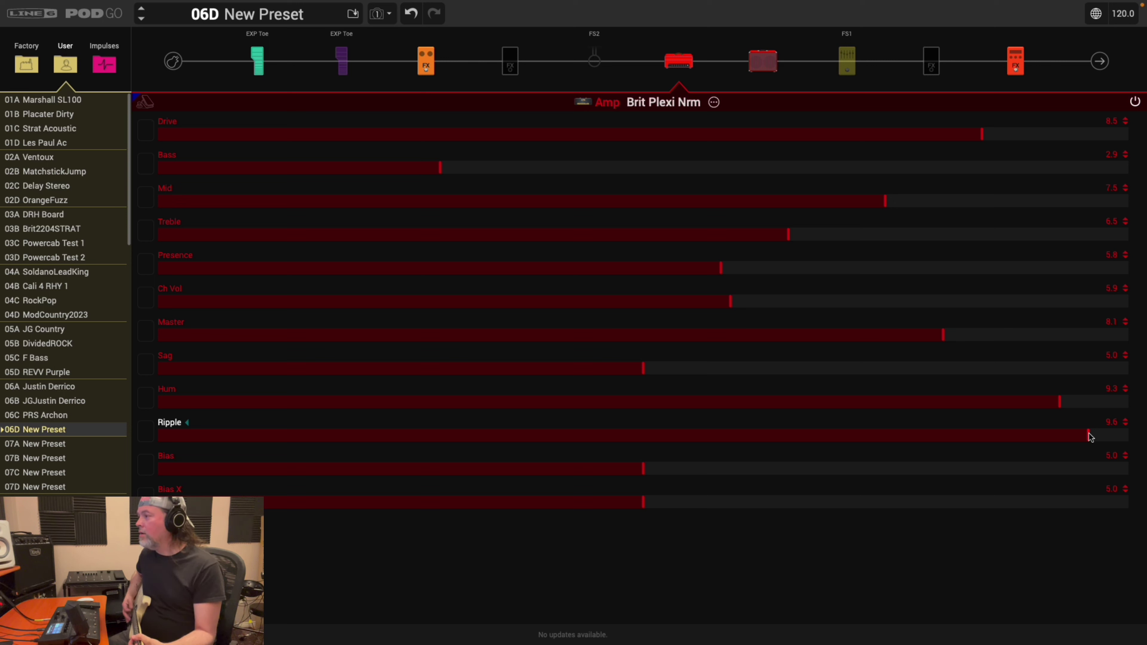
{"action": "double_click", "coordinate": [645, 402]}
{"action": "double_click", "coordinate": [645, 435]}
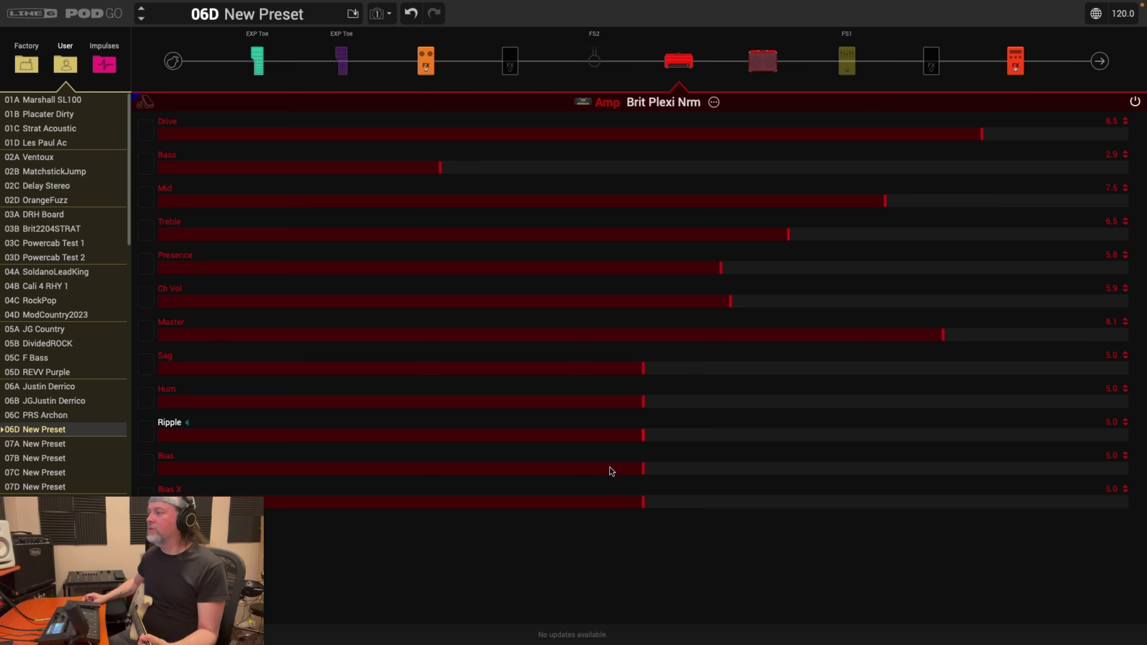
Try Bias at its extremes, then set Bias to 6.8, leaving Bias X at 5.0.
{"action": "right_click", "coordinate": [190, 471]}
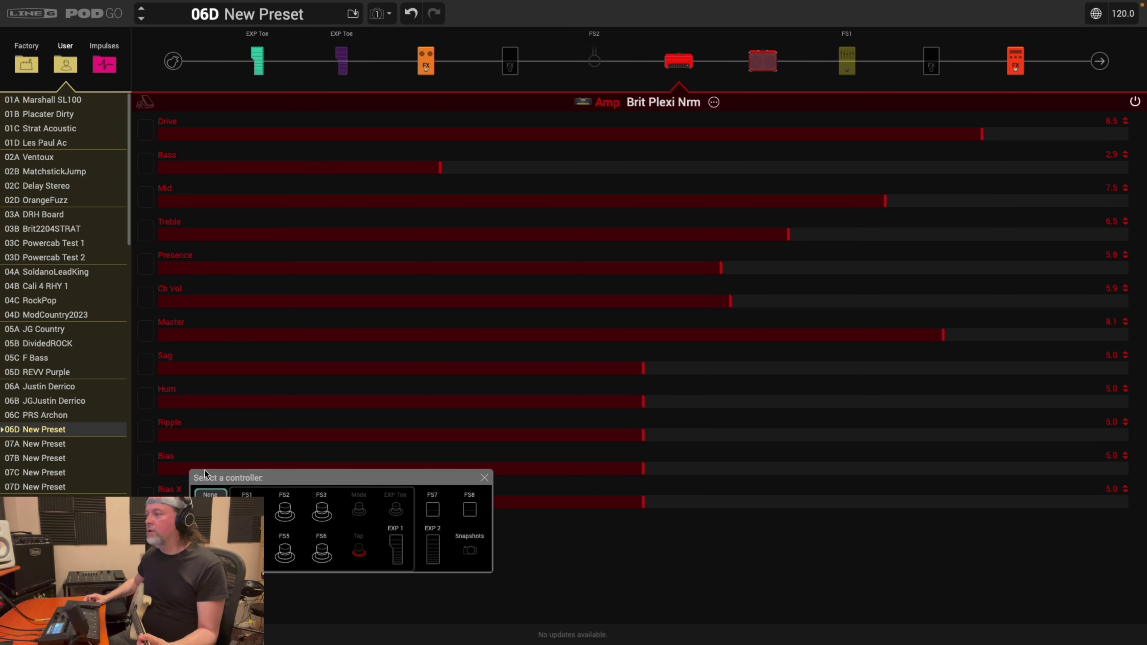
{"action": "left_click", "coordinate": [176, 472]}
{"action": "left_click", "coordinate": [180, 471]}
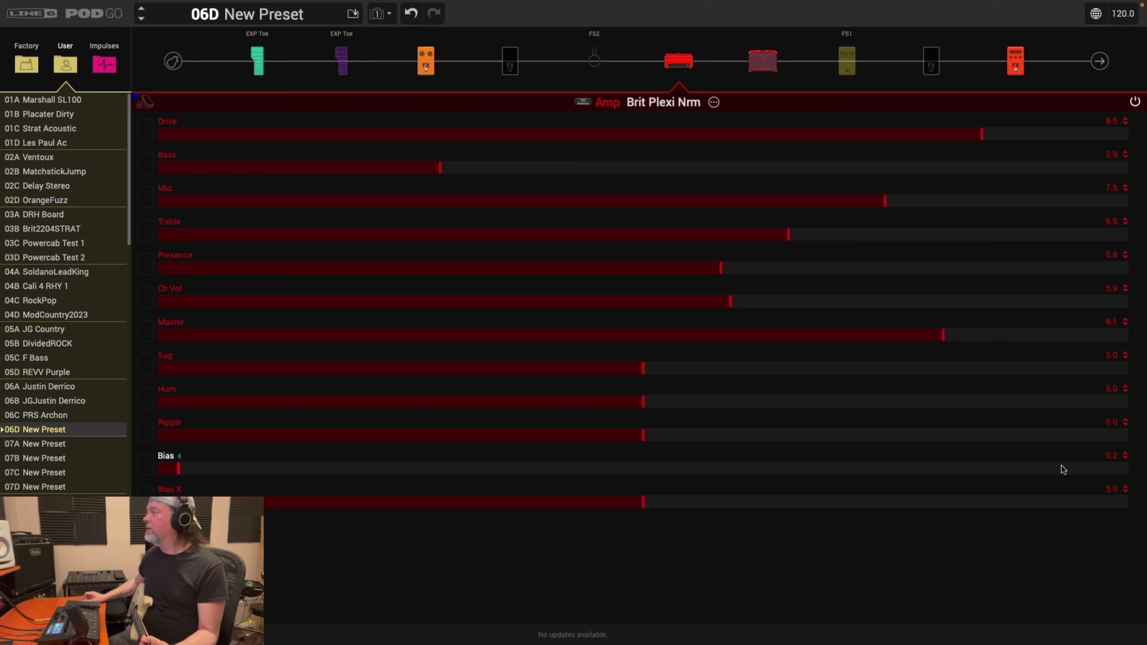
{"action": "left_click", "coordinate": [1108, 471]}
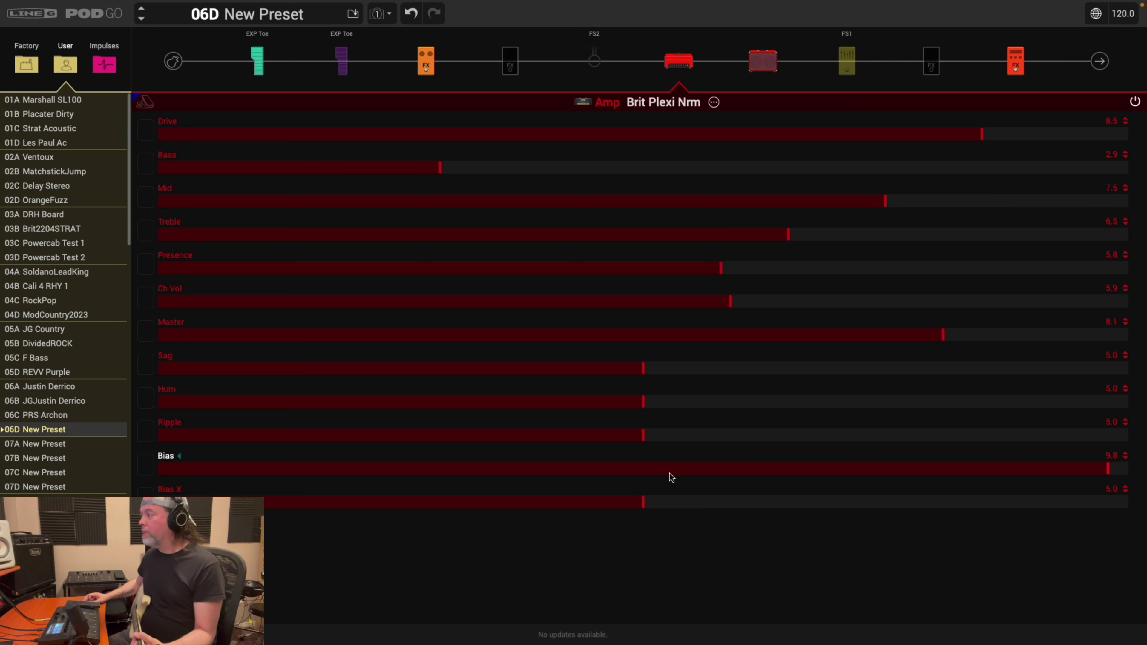
{"action": "right_click", "coordinate": [645, 470]}
{"action": "left_click", "coordinate": [617, 522]}
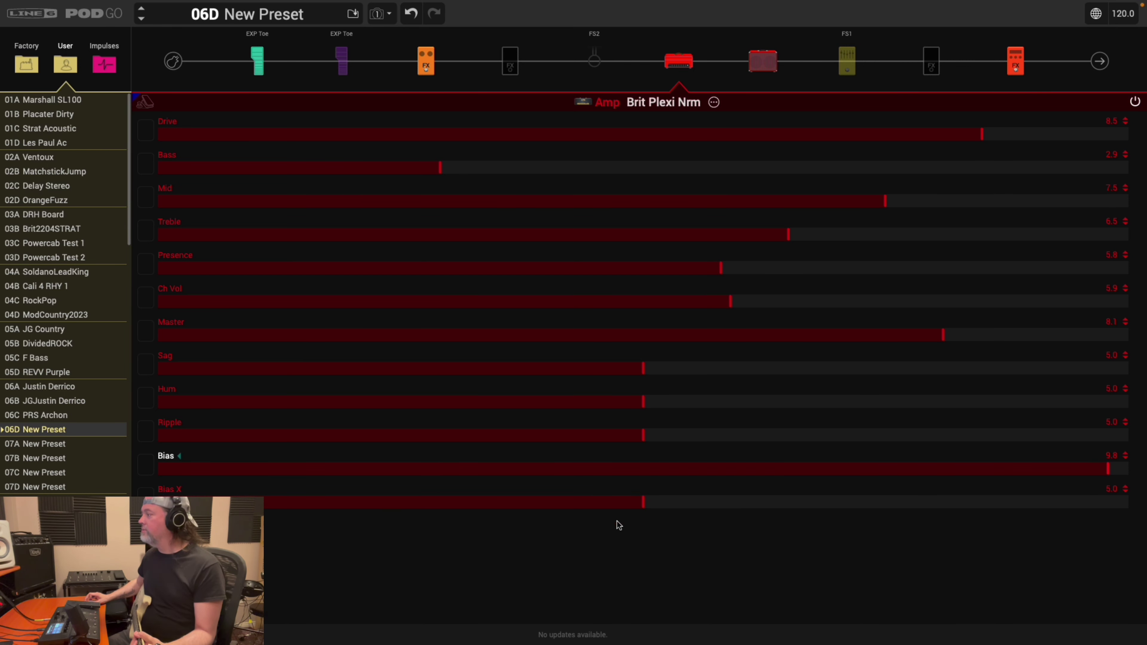
{"action": "left_click", "coordinate": [646, 468]}
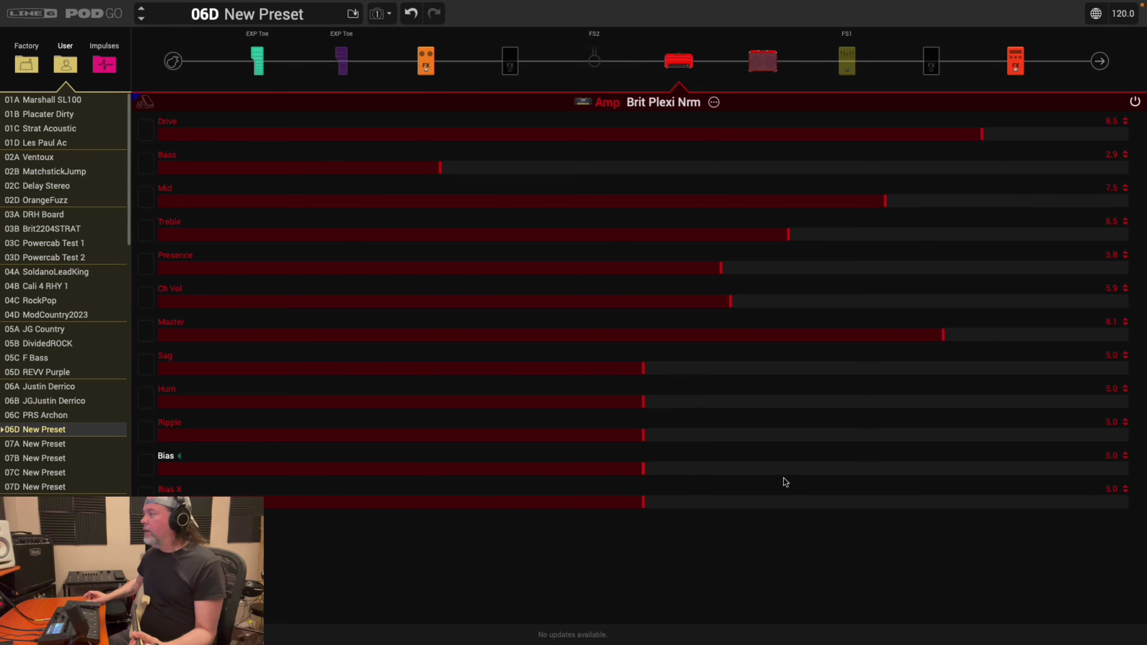
{"action": "left_click", "coordinate": [816, 470]}
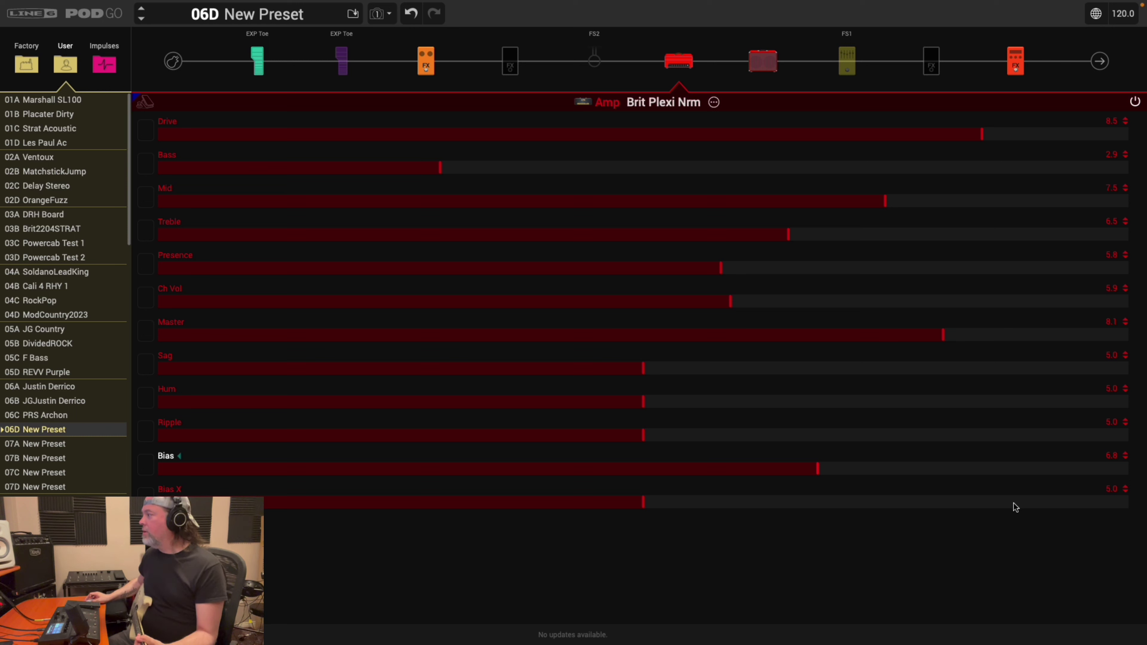
Briefly try Bias X at 9.1, then settle the amp's Master at 9.1.
{"action": "left_click", "coordinate": [1040, 503]}
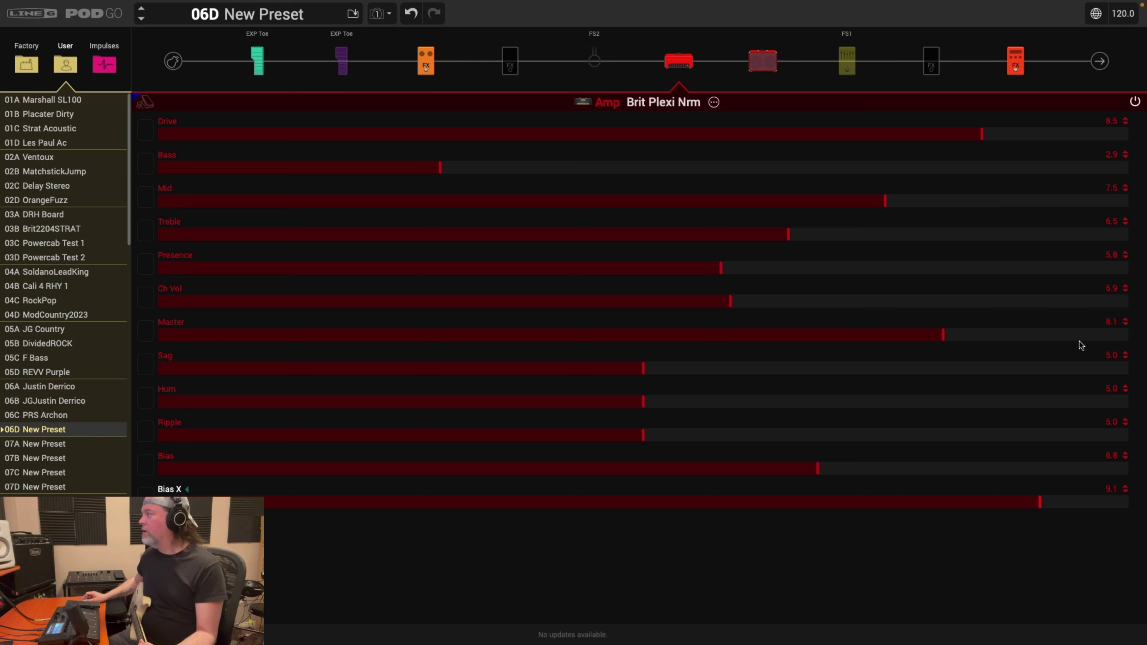
{"action": "left_click", "coordinate": [1087, 335]}
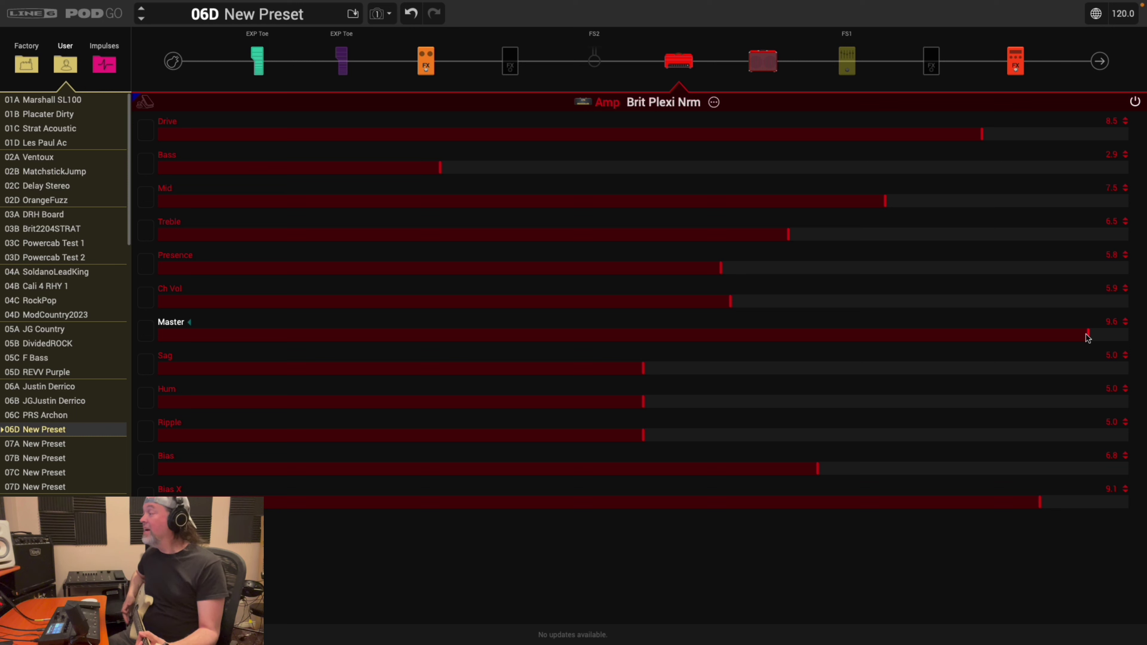
{"action": "left_click", "coordinate": [1038, 335]}
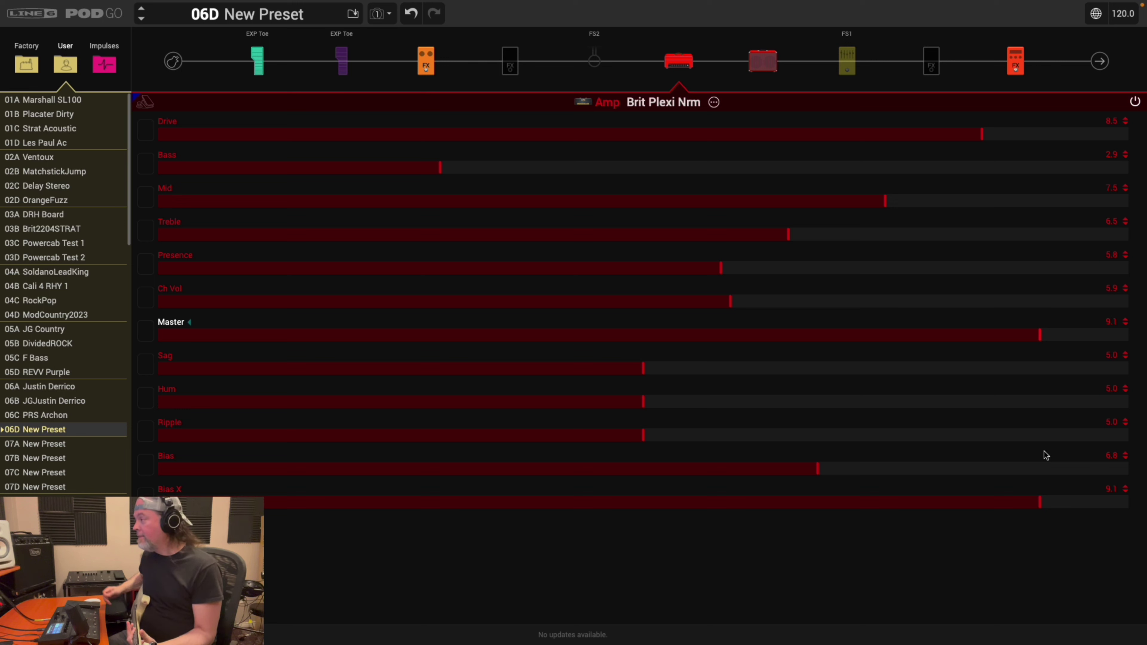
Try Bias X at 3.7, then set it back to 5.0.
{"action": "left_click", "coordinate": [516, 503]}
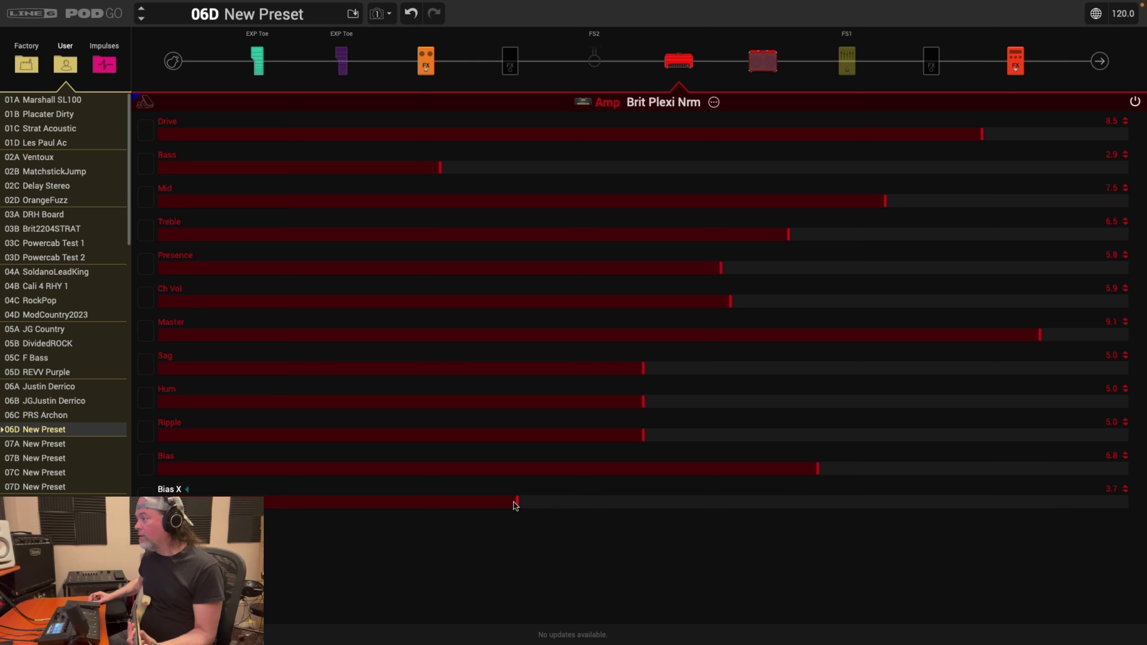
{"action": "right_click", "coordinate": [643, 502]}
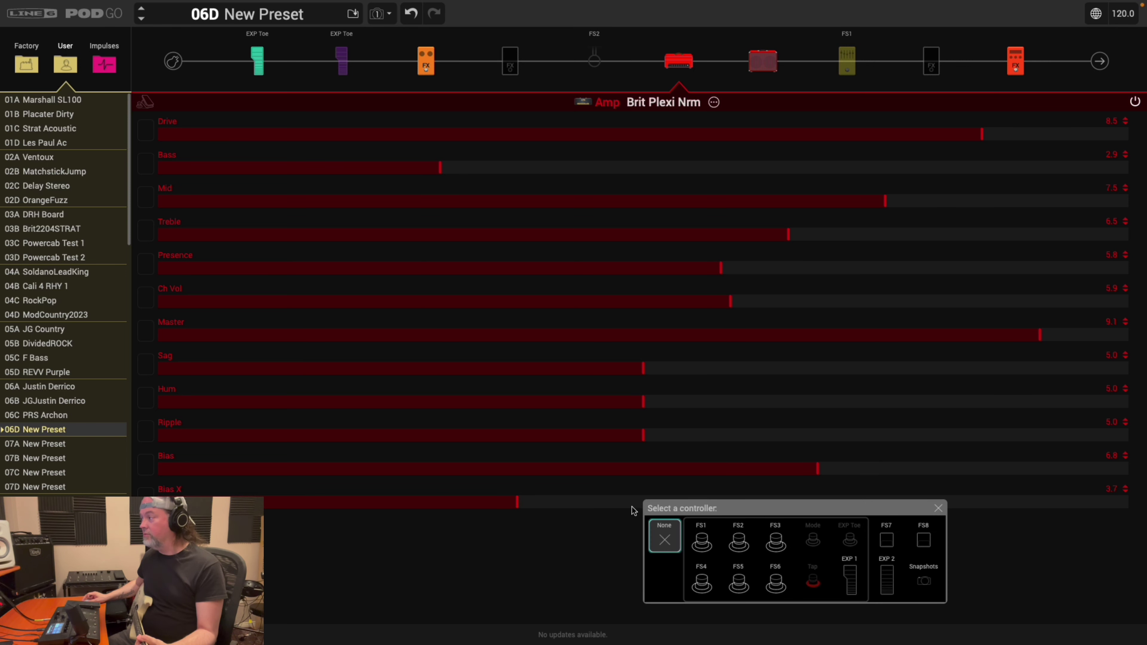
{"action": "left_click", "coordinate": [617, 548]}
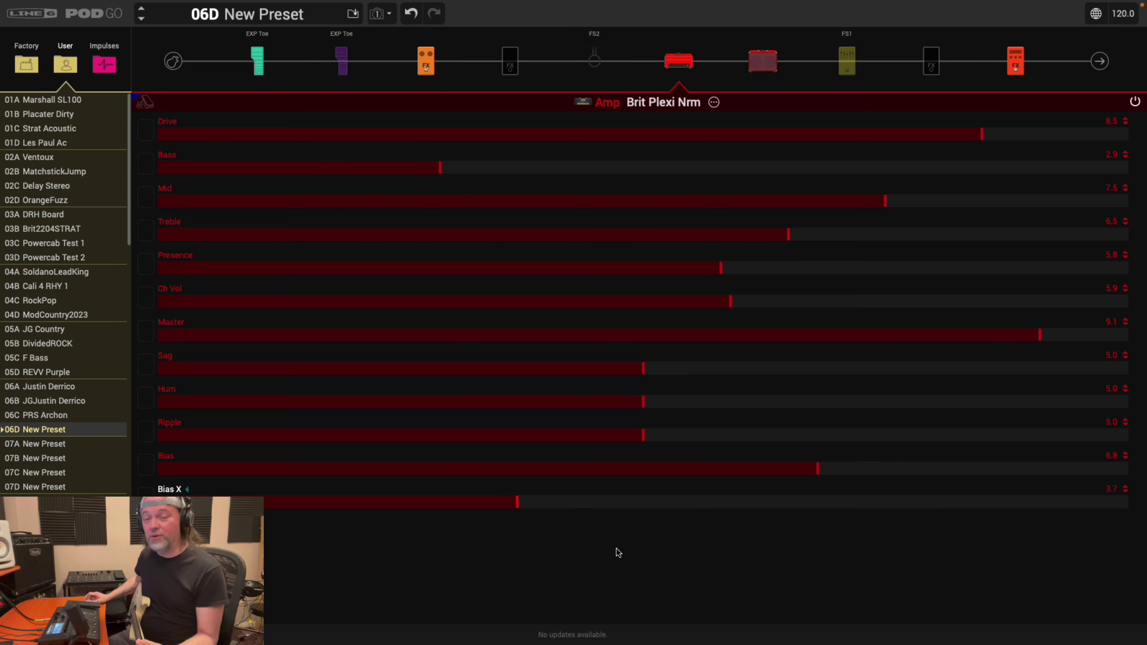
{"action": "left_click", "coordinate": [642, 502]}
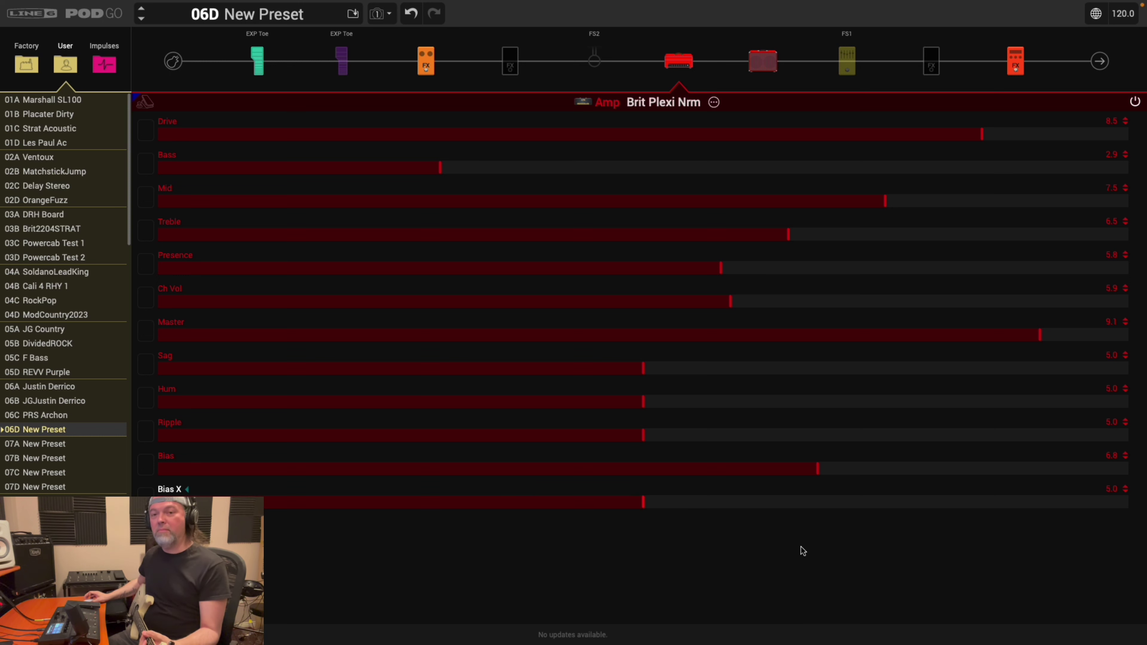